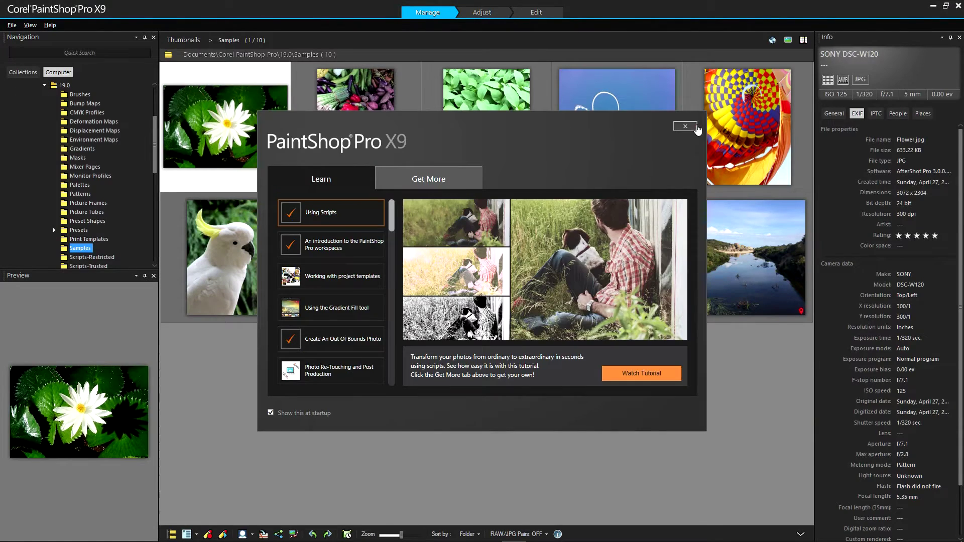
Dismiss the welcome screen and disable Edit workspace backup copies in Autosave Settings
click(685, 126)
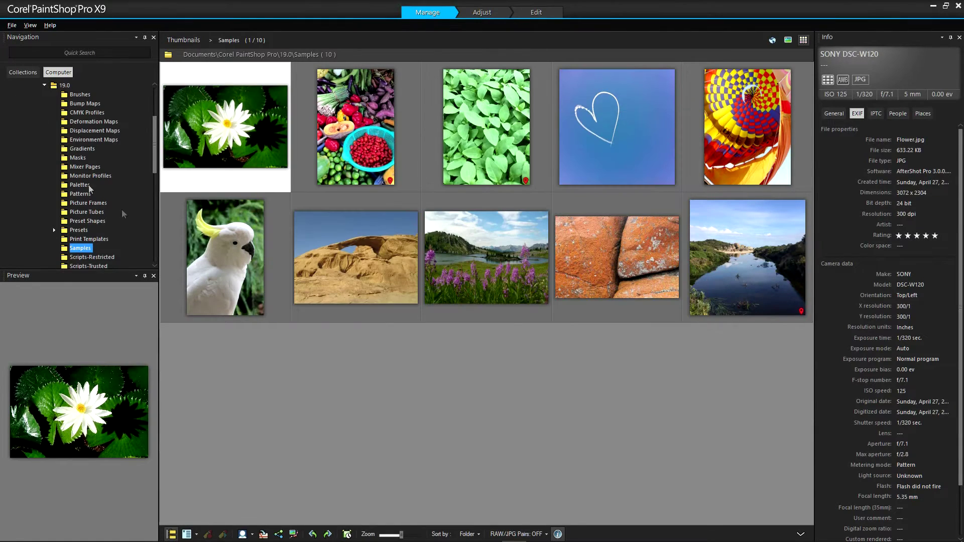
click(13, 25)
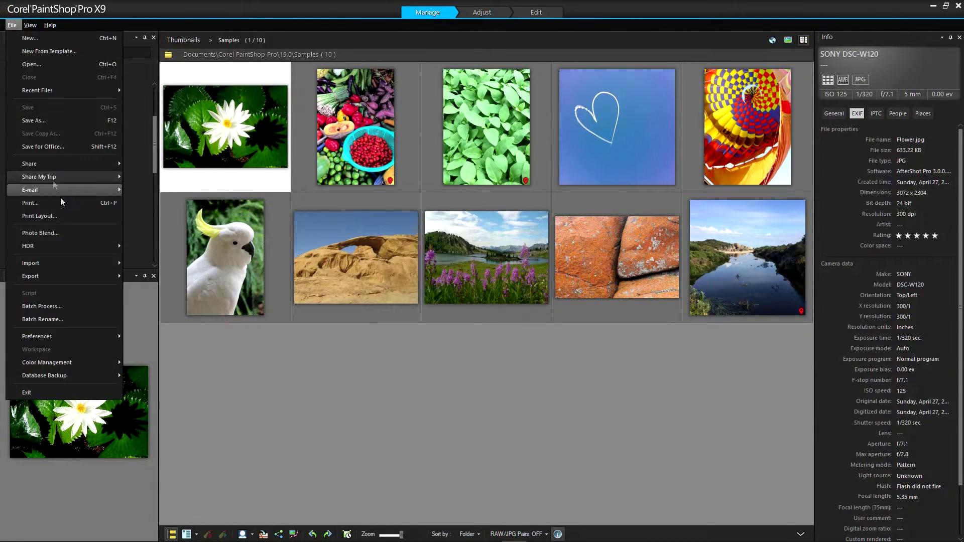
mouse_move(45, 337)
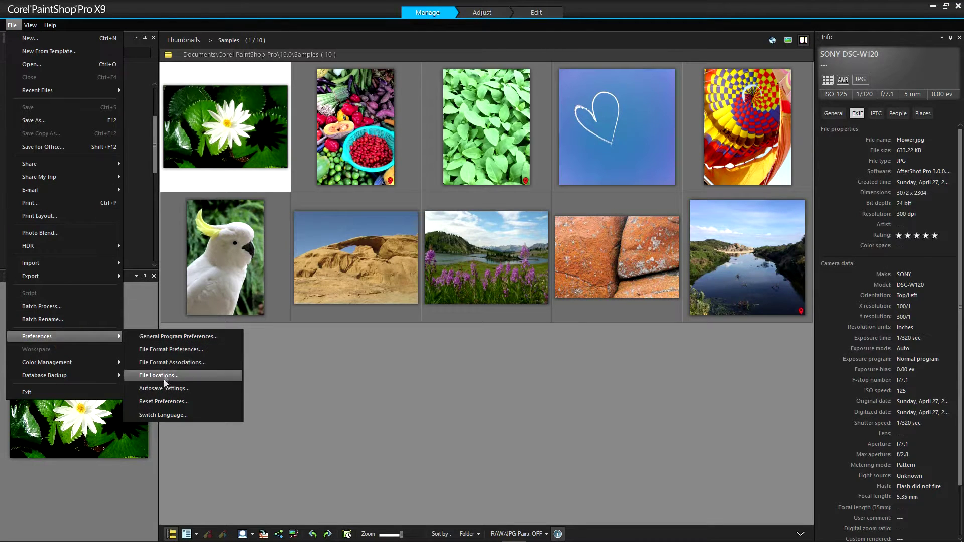
click(168, 389)
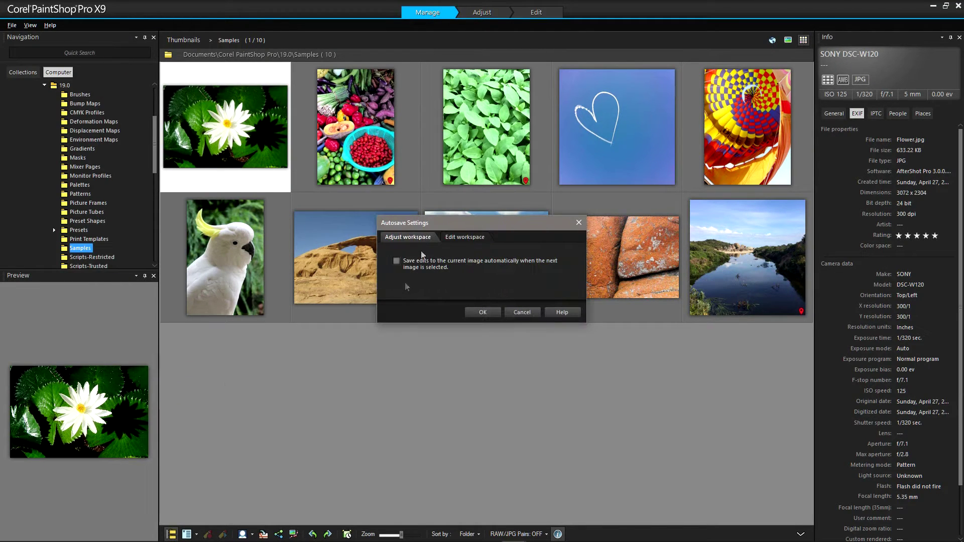
click(465, 237)
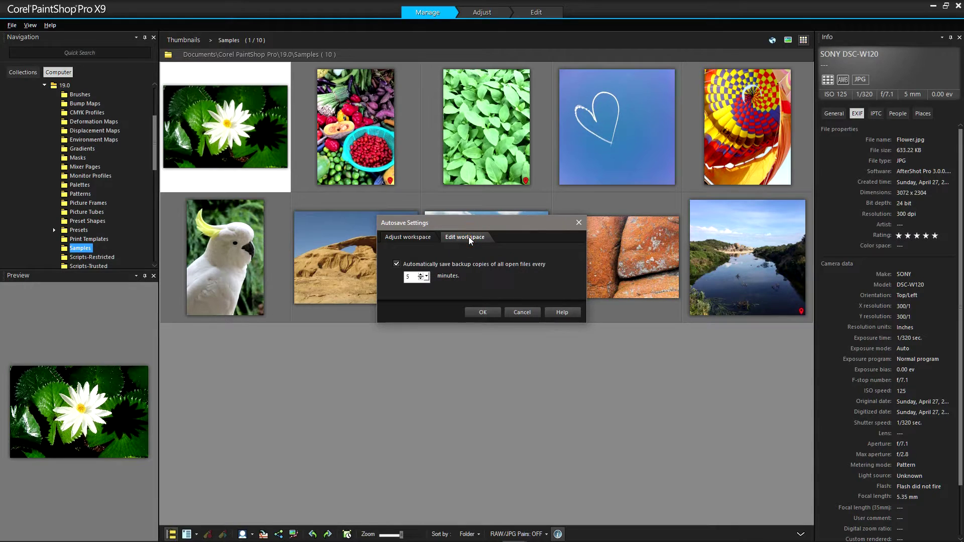
click(396, 263)
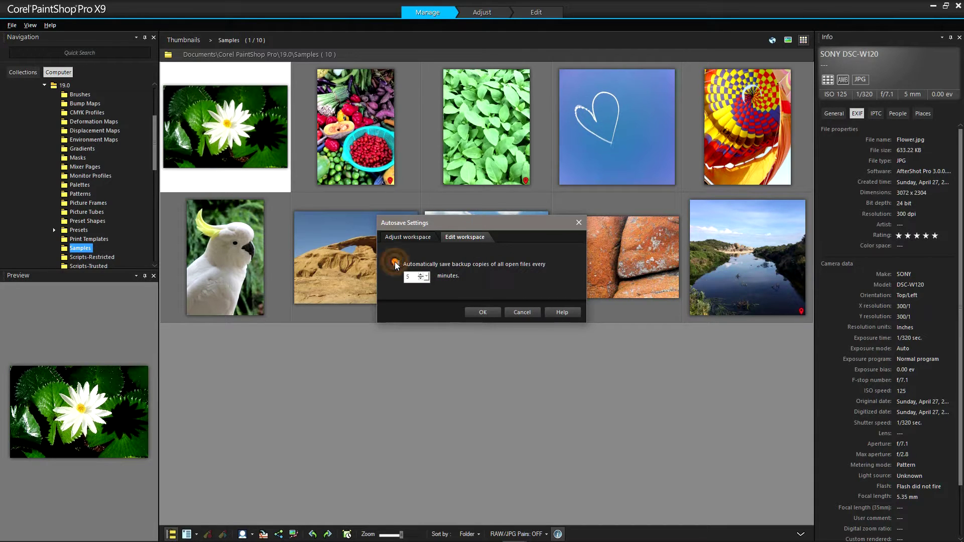
click(483, 314)
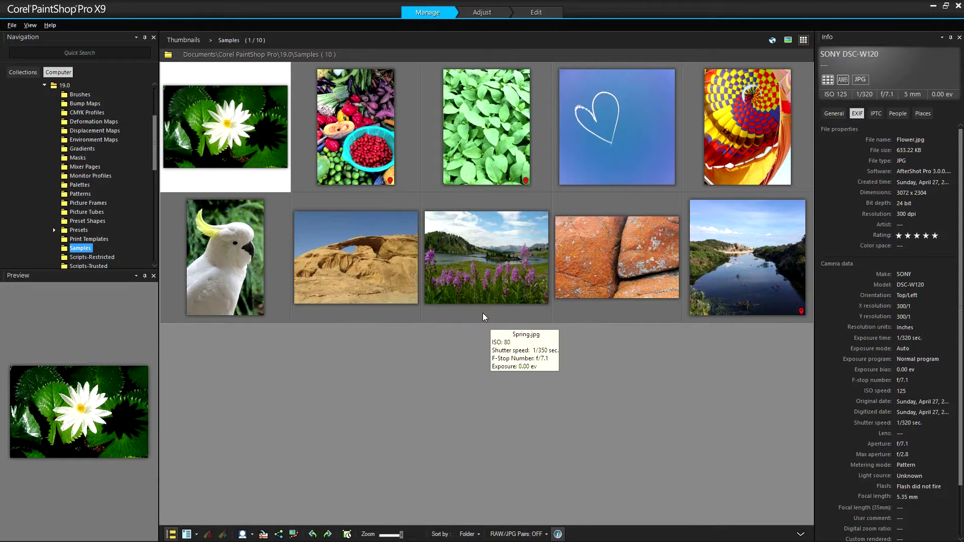
Open pa24_250_t.psd from FSX > A2A > Repaints > A2A_Comanche_Paintkit
click(12, 26)
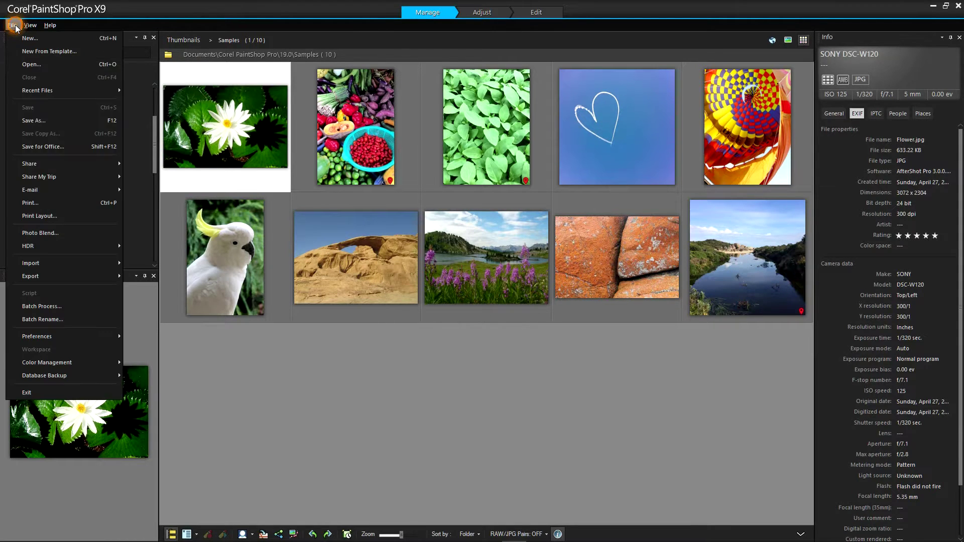
click(33, 64)
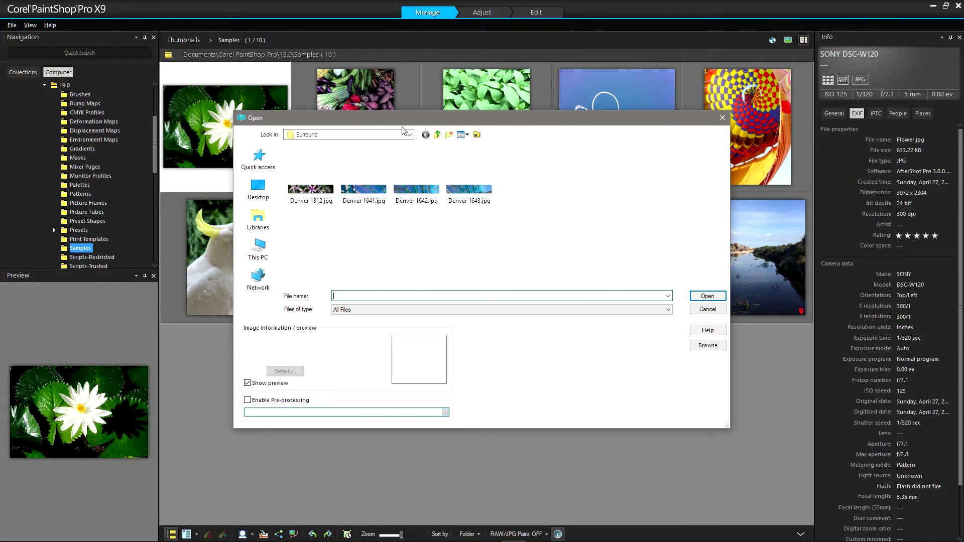
click(409, 134)
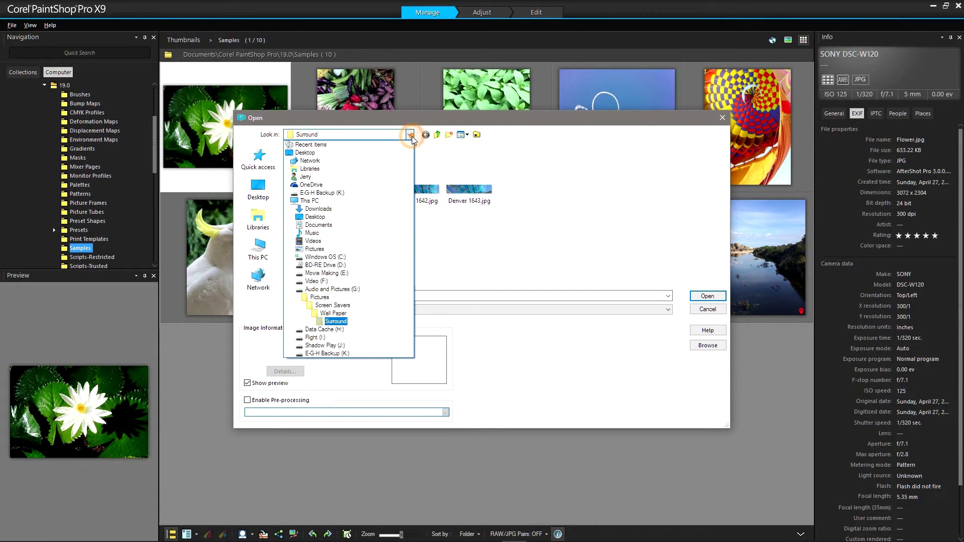
click(317, 337)
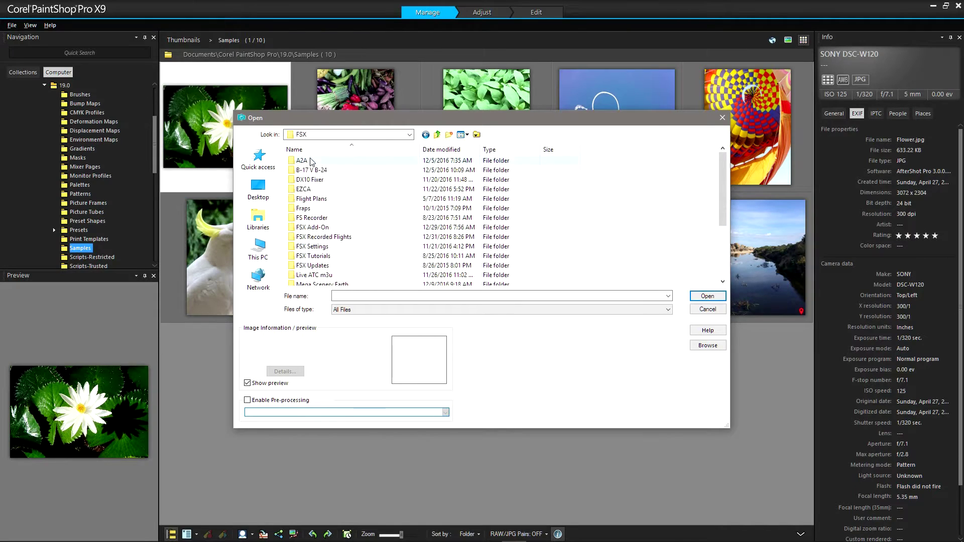
double_click(302, 161)
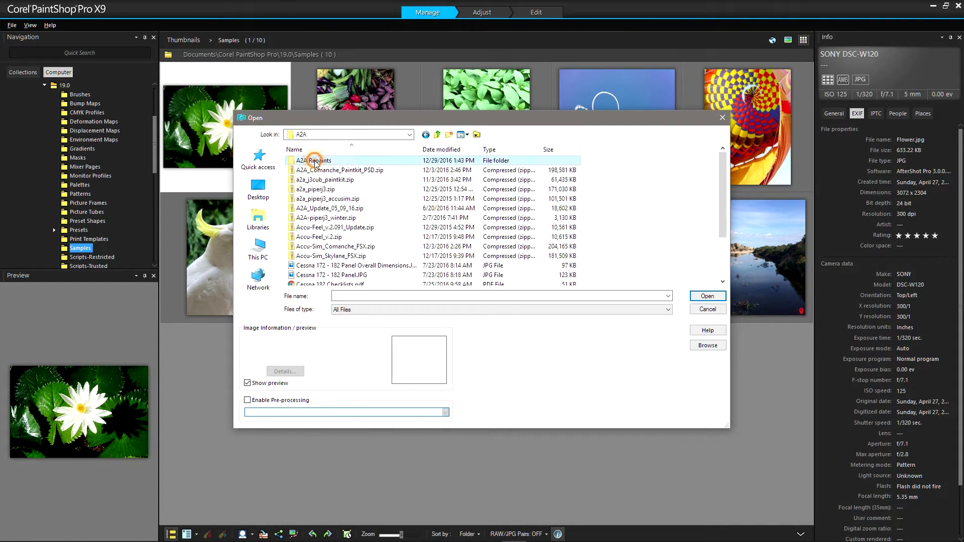
double_click(314, 161)
double_click(333, 170)
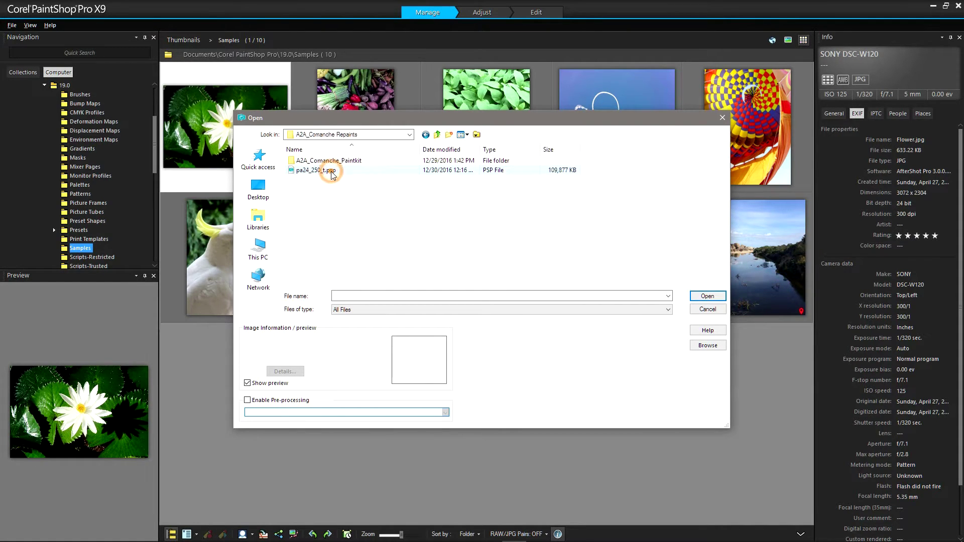
double_click(324, 160)
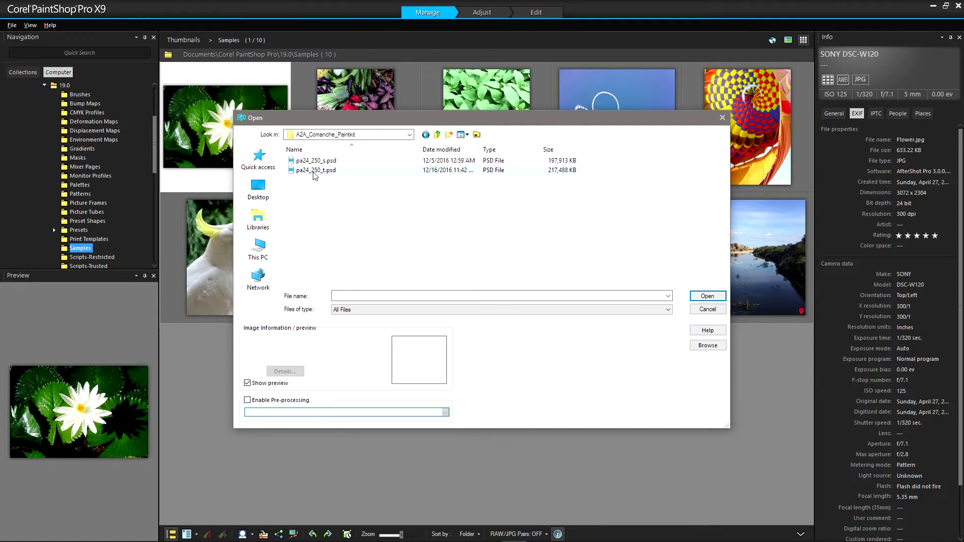
click(314, 170)
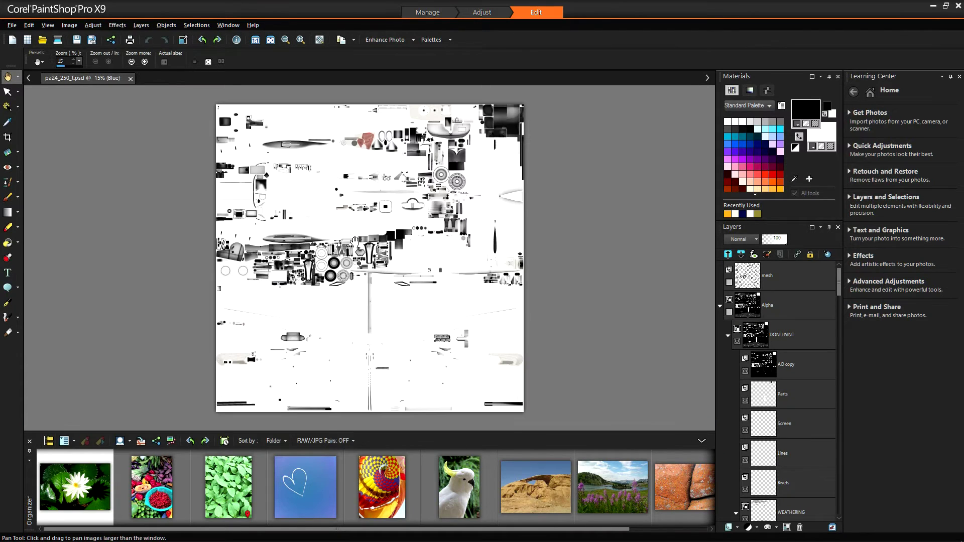
Close the Organizer and Learning Center palettes and collapse the nested layer groups
click(29, 441)
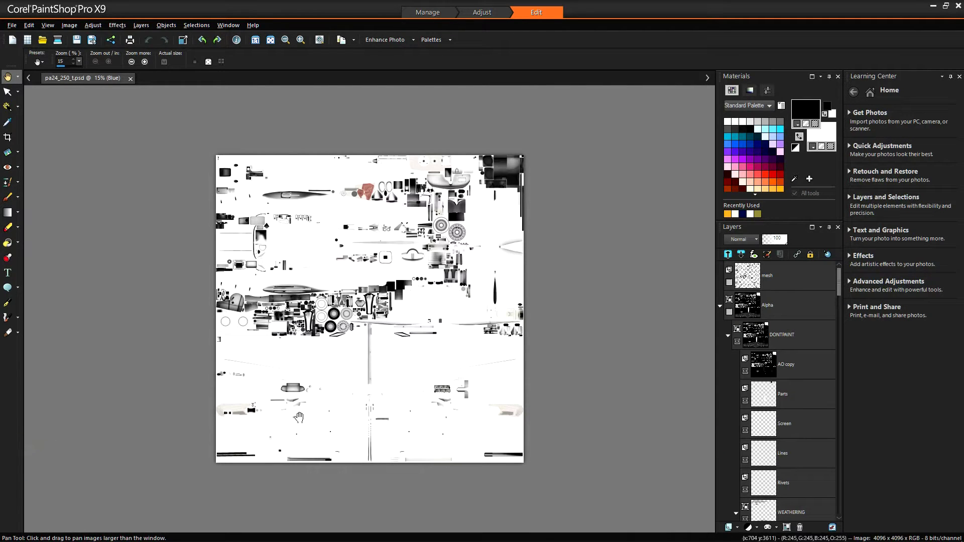
click(960, 76)
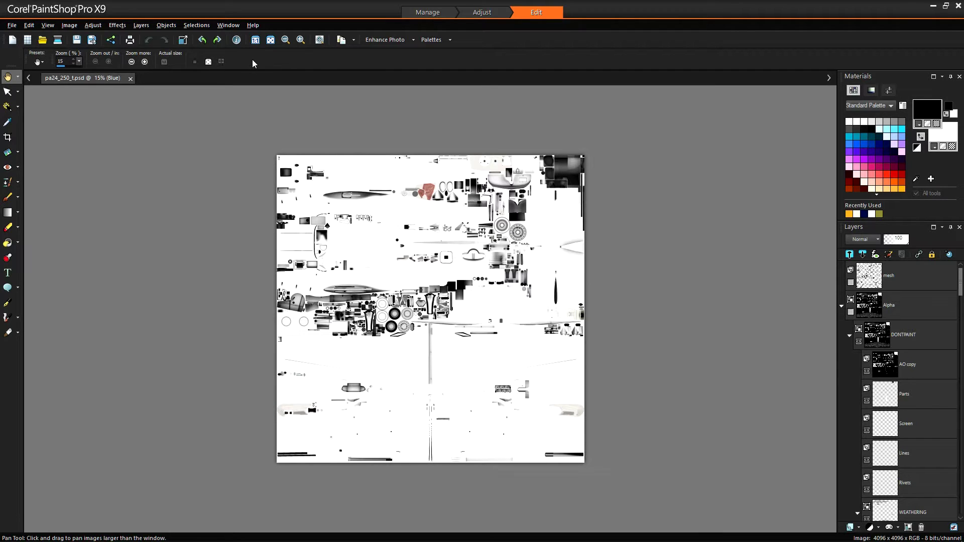
click(849, 254)
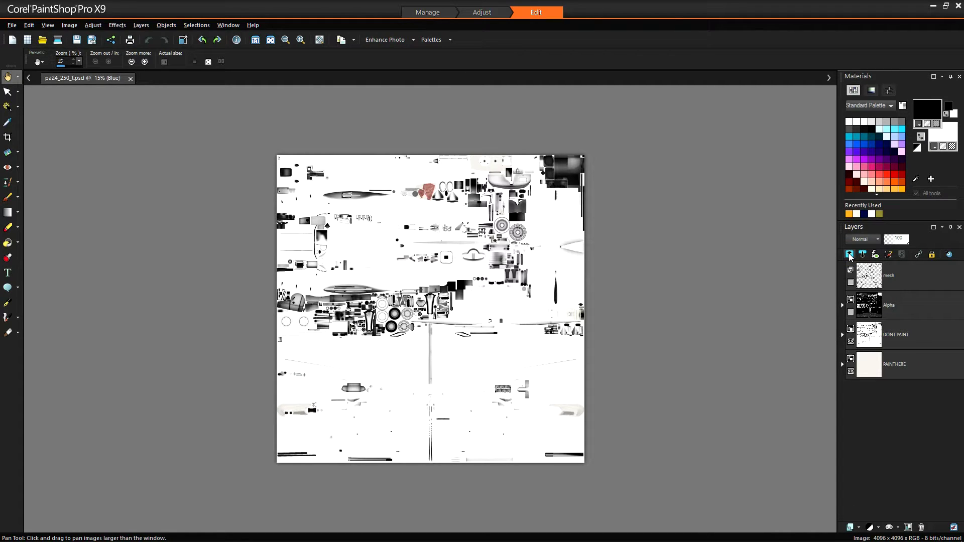
Hide DONT PAINT, duplicate the N8665R layer, rename the copy N3AT and show it
click(851, 343)
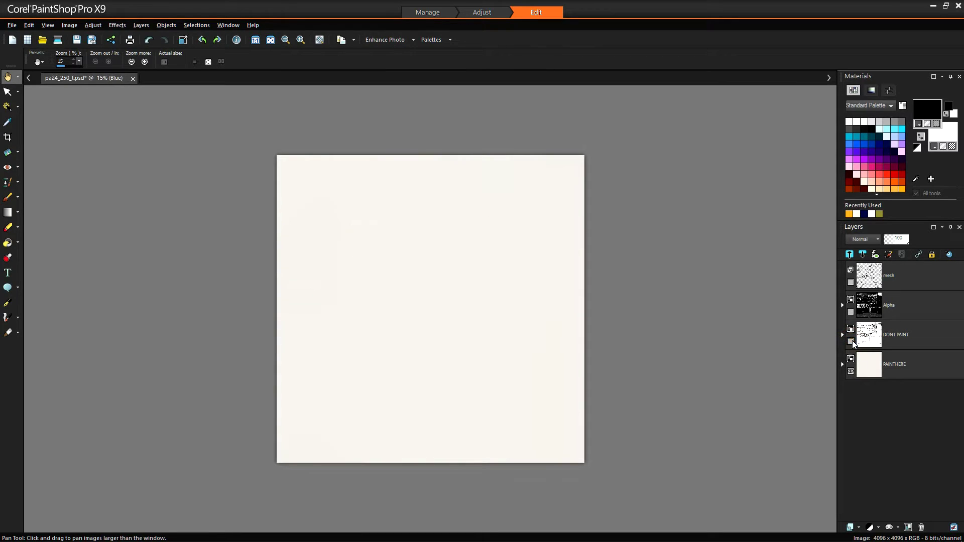
click(842, 366)
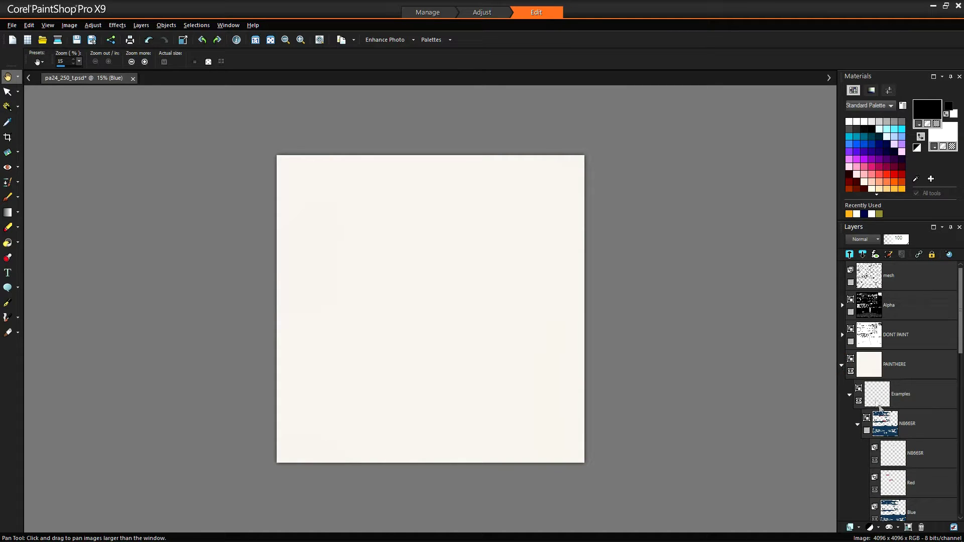
right_click(914, 426)
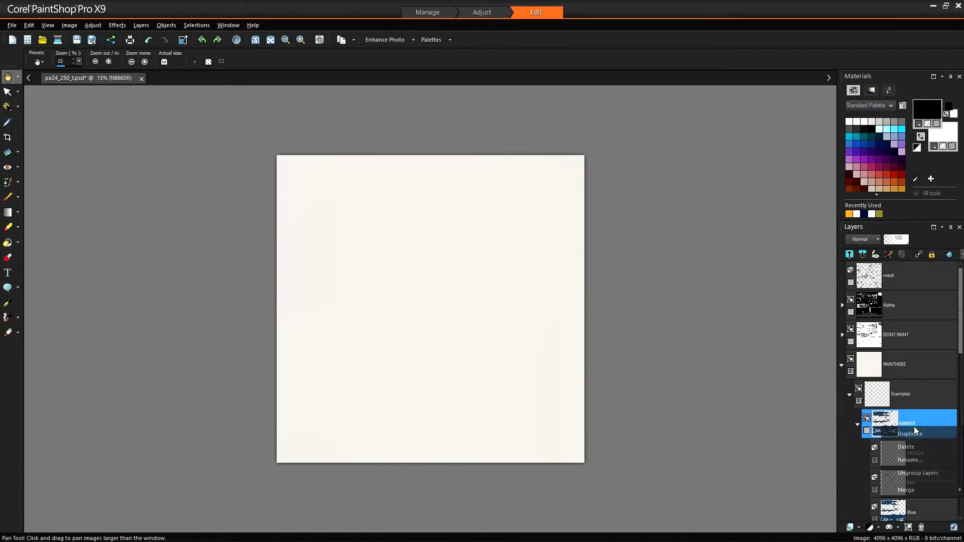
click(914, 436)
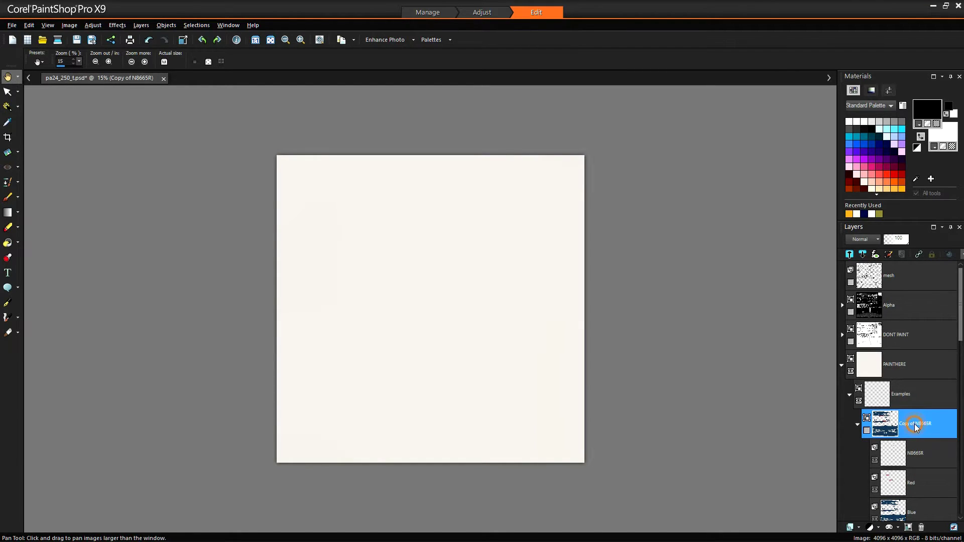
double_click(914, 424)
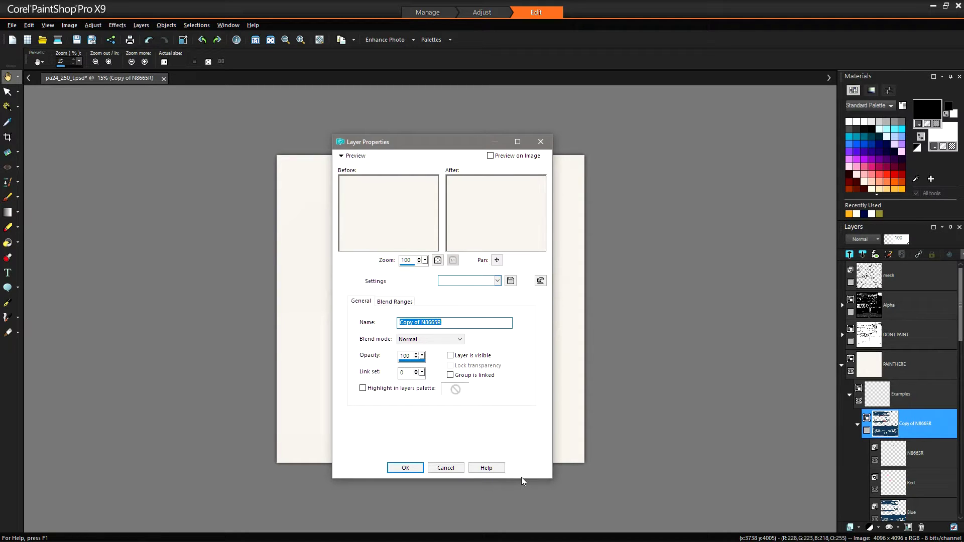
text(N3AT)
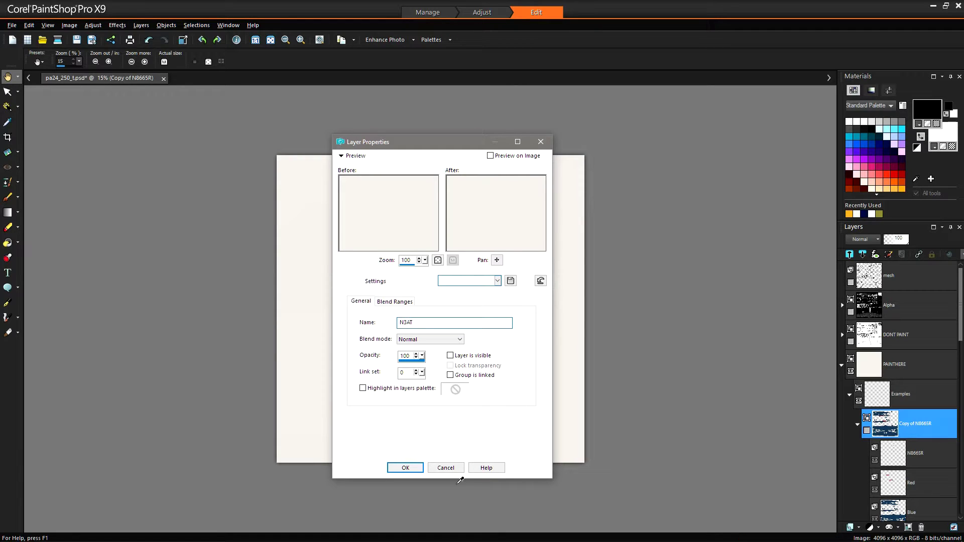
click(405, 468)
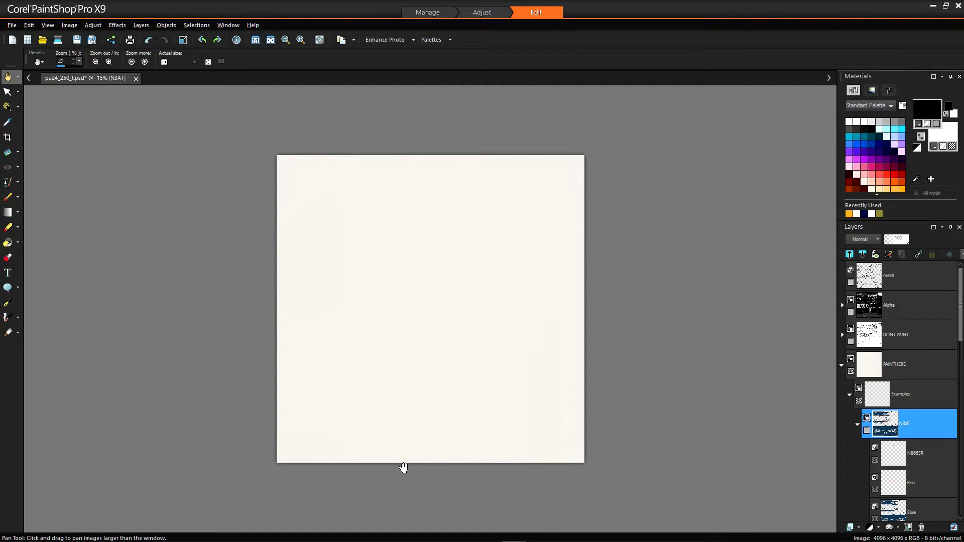
click(866, 429)
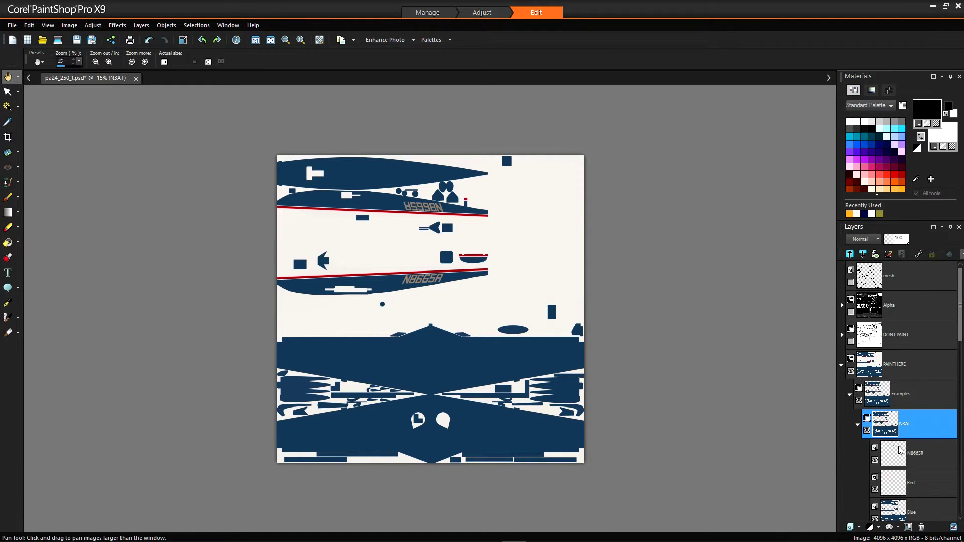
Rename the Blue layer to Indigo and set the Color Changer tolerance to 10
double_click(919, 515)
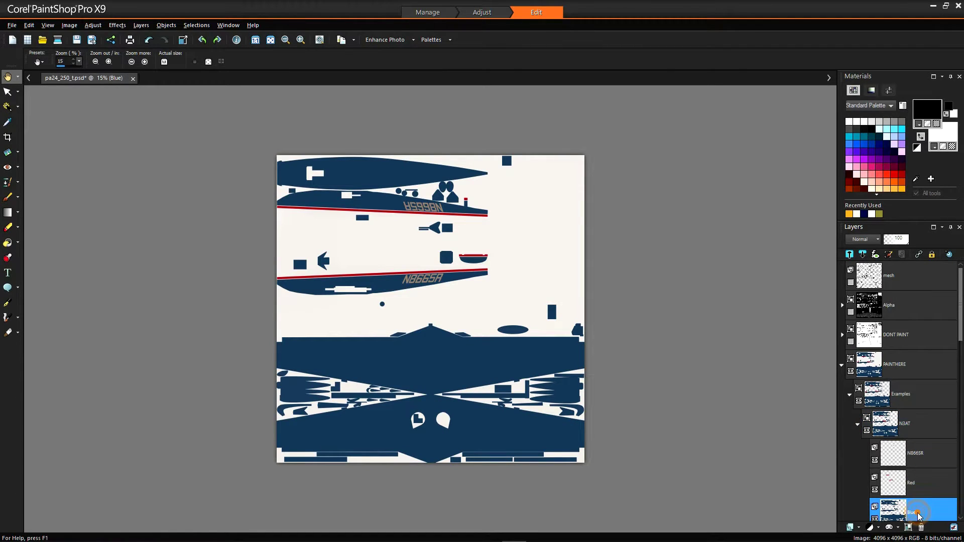
text(l)
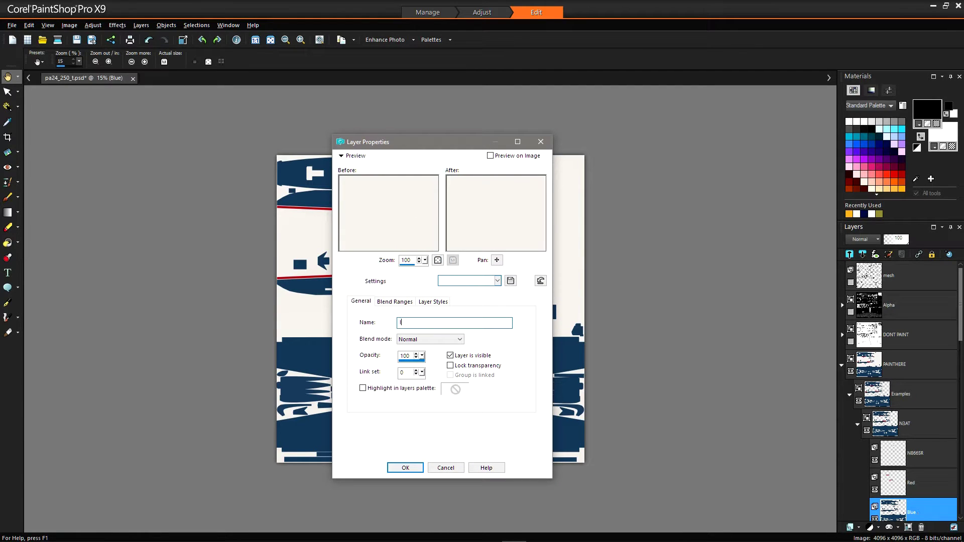
click(405, 468)
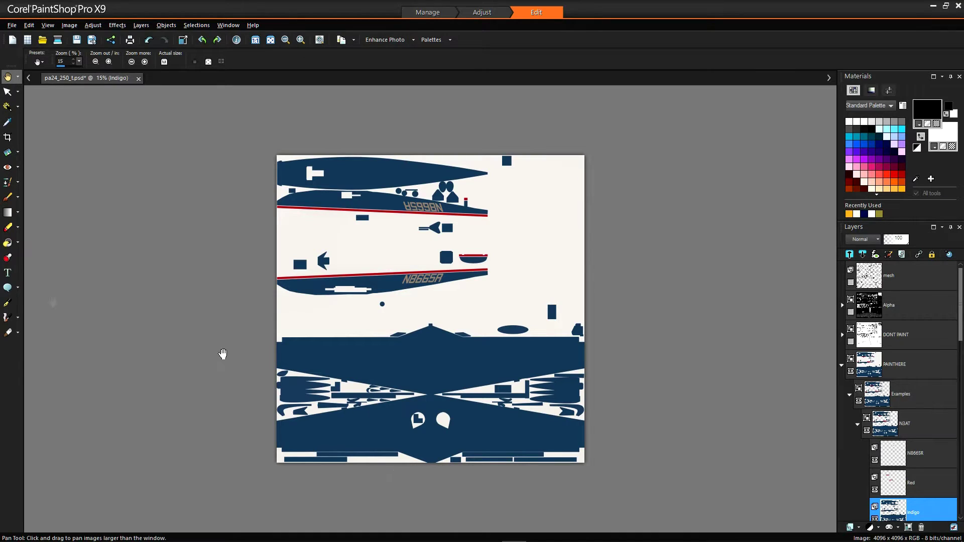
click(19, 244)
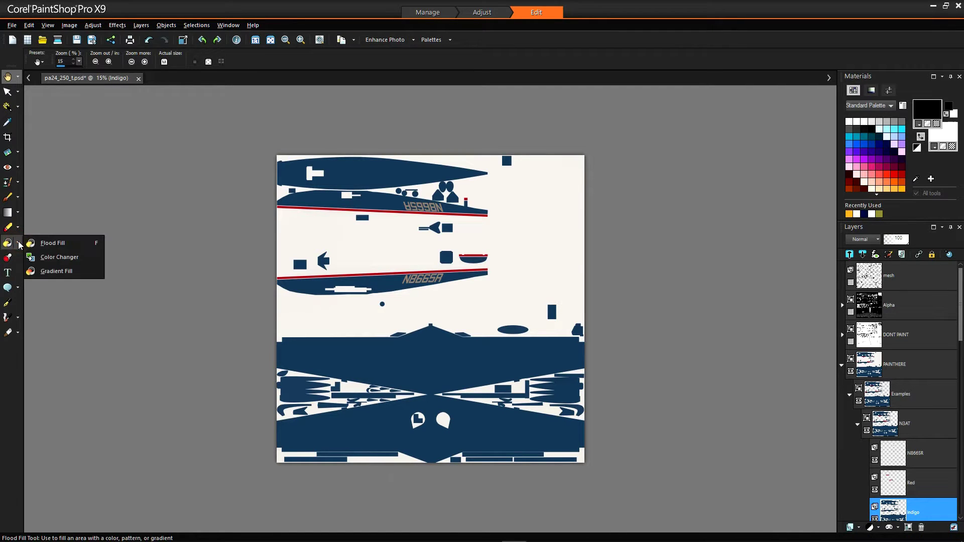
click(37, 260)
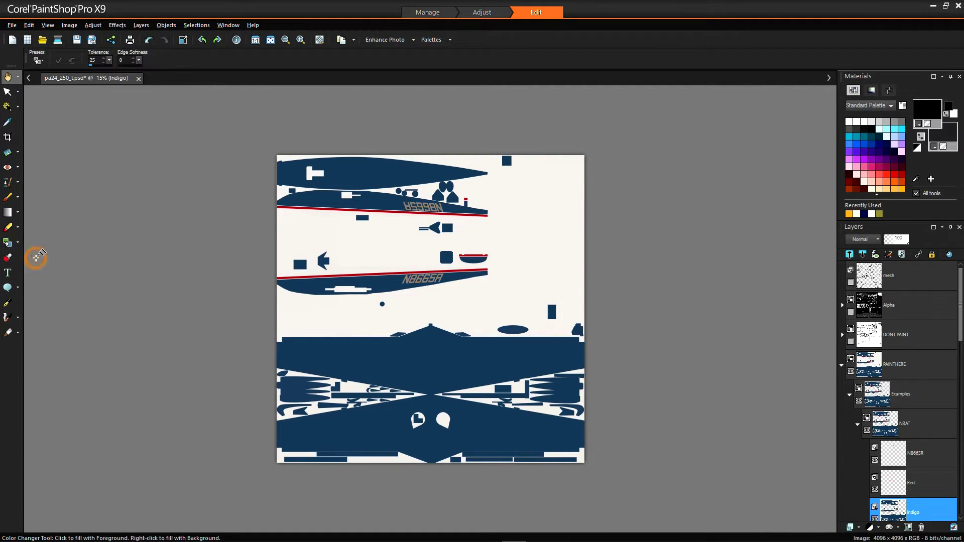
click(103, 63)
click(103, 64)
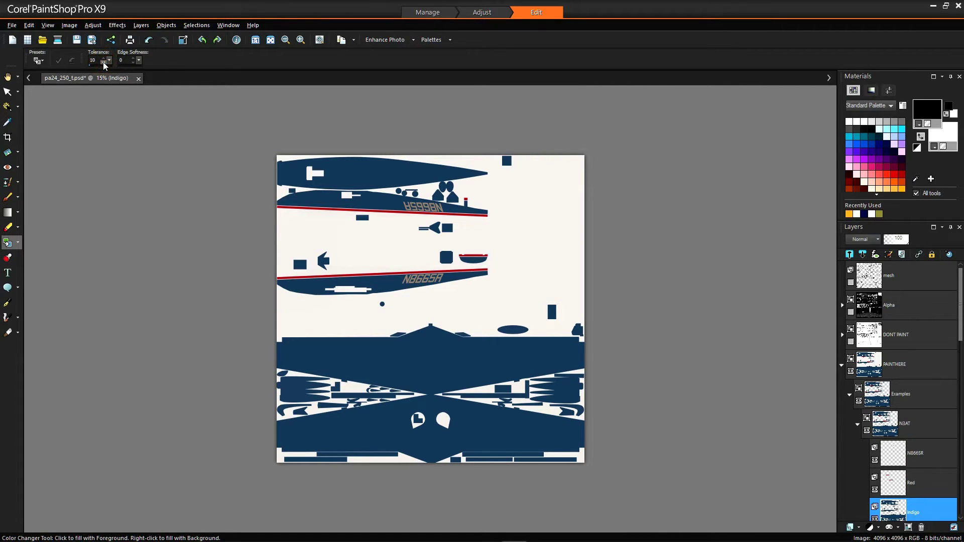
click(133, 58)
Sample dark navy as the foreground colour and recolour the indigo areas with it
click(919, 178)
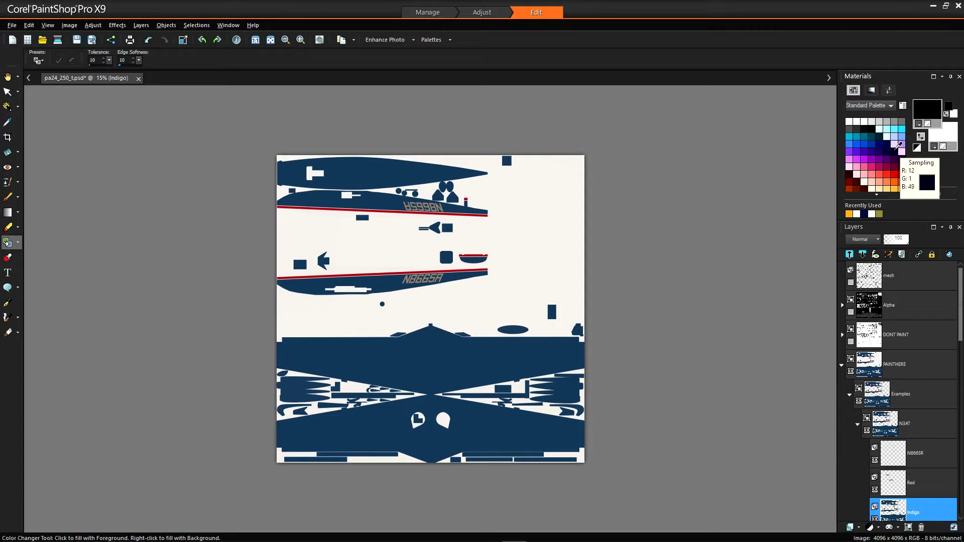
click(899, 144)
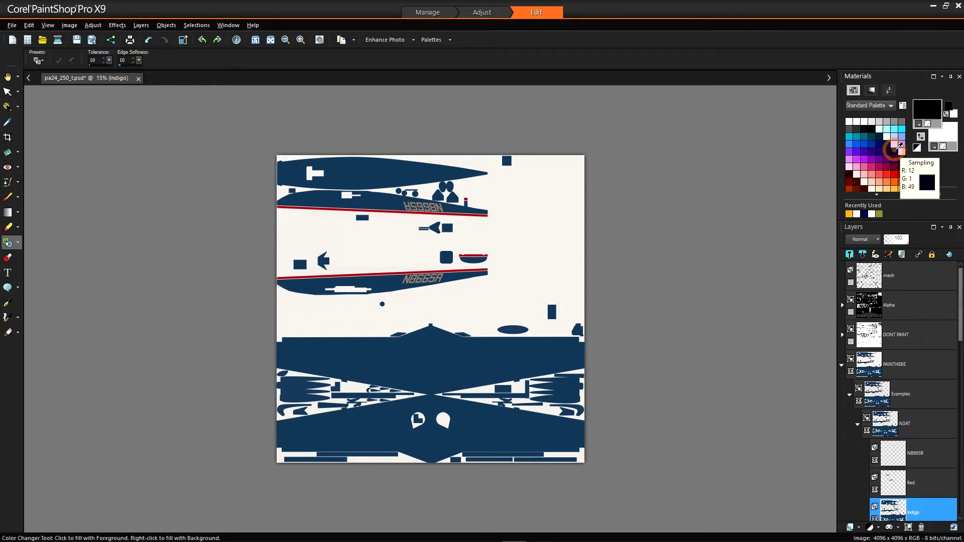
click(441, 363)
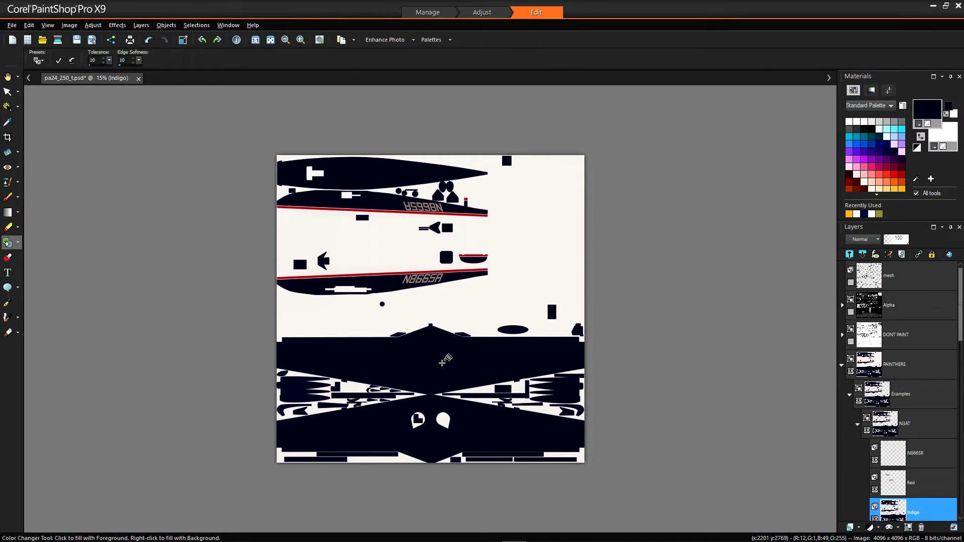
Rename the Red layer to Gold and recolour its red stripes with a gold foreground
click(913, 486)
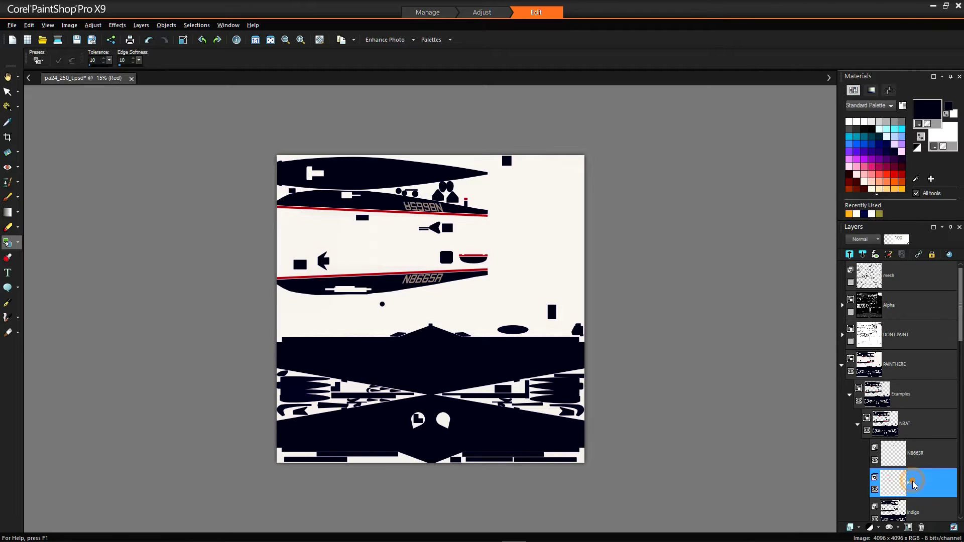
double_click(912, 482)
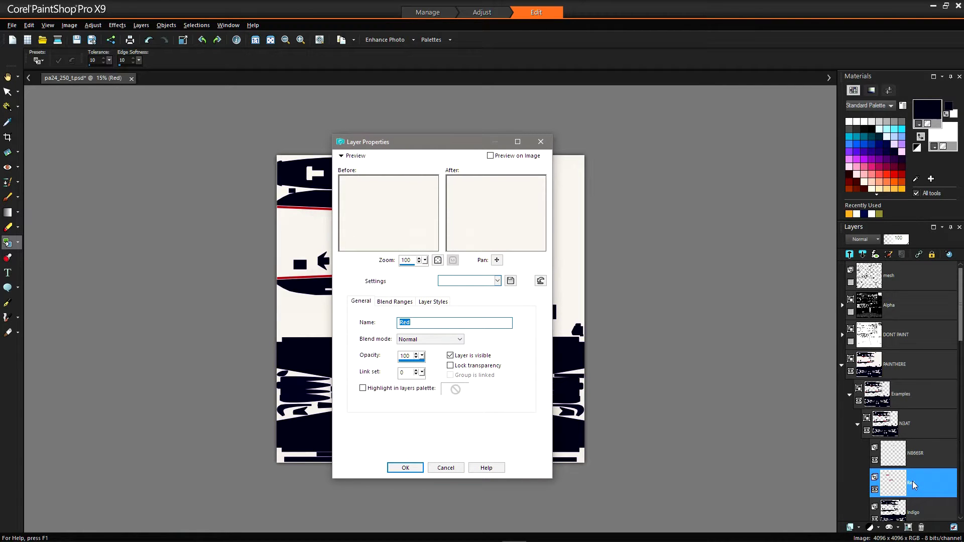
text(Gold)
click(405, 468)
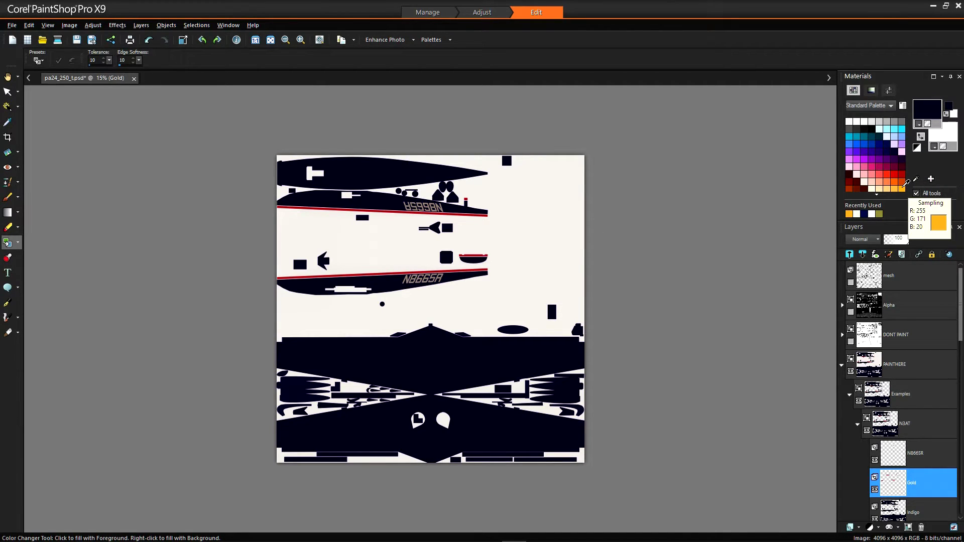
click(906, 182)
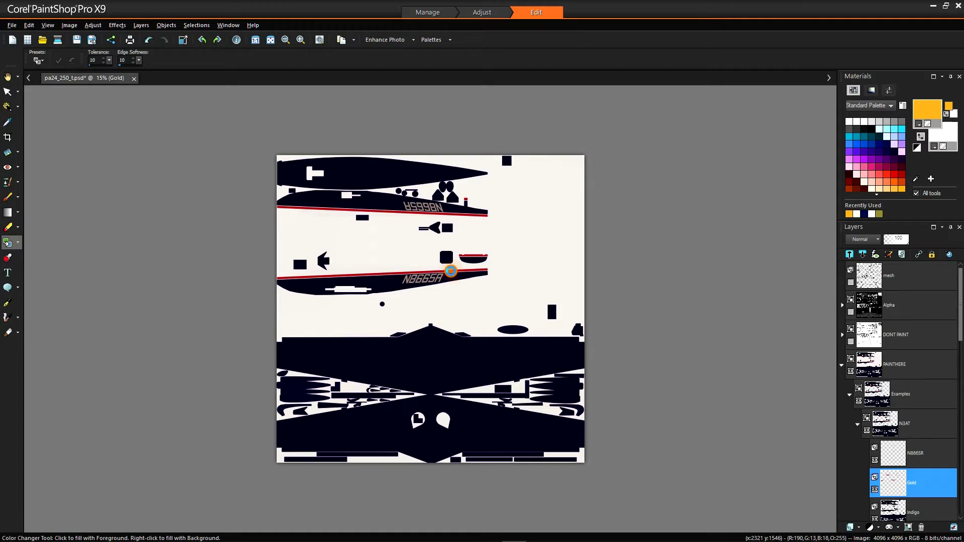
click(453, 267)
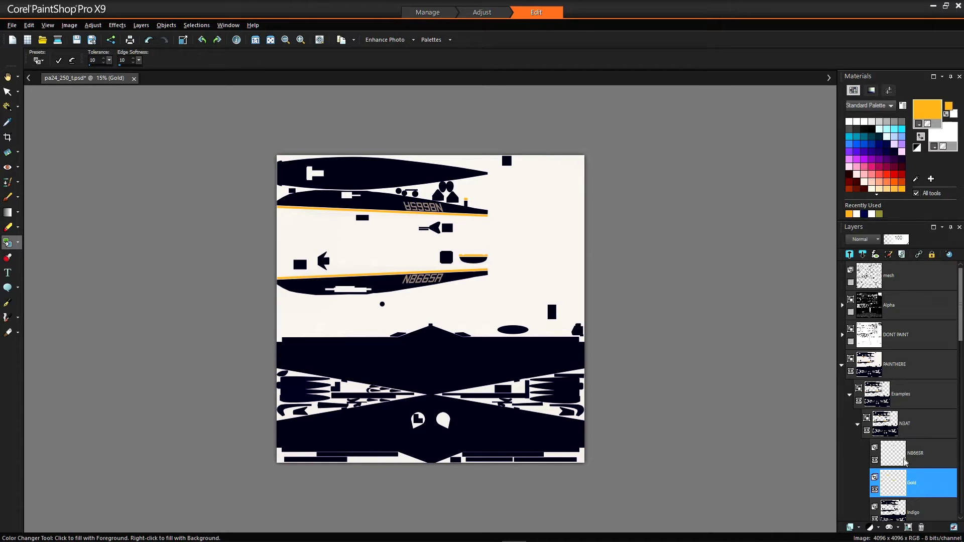
Zoom in on the fuselage and delete the N8665R registration lettering
mouse_move(914, 452)
click(917, 456)
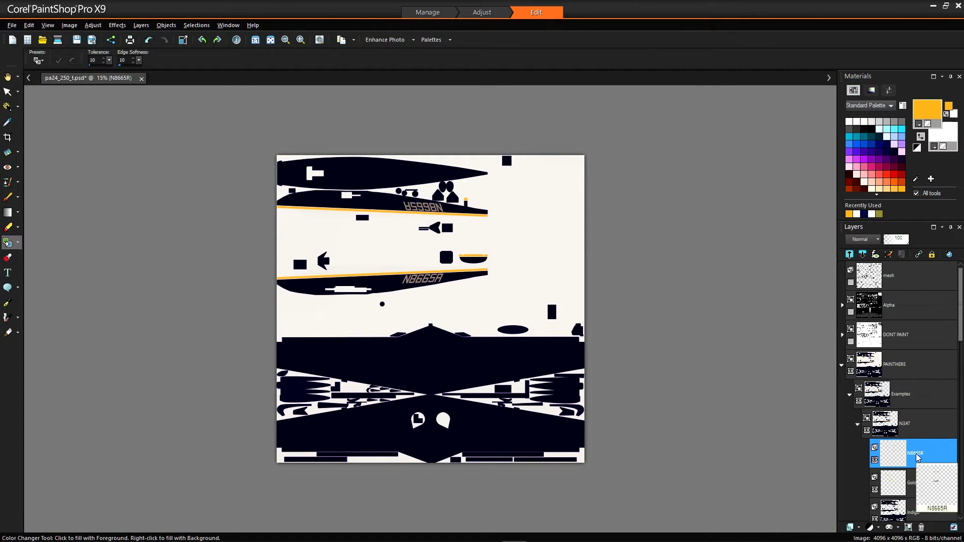
click(7, 78)
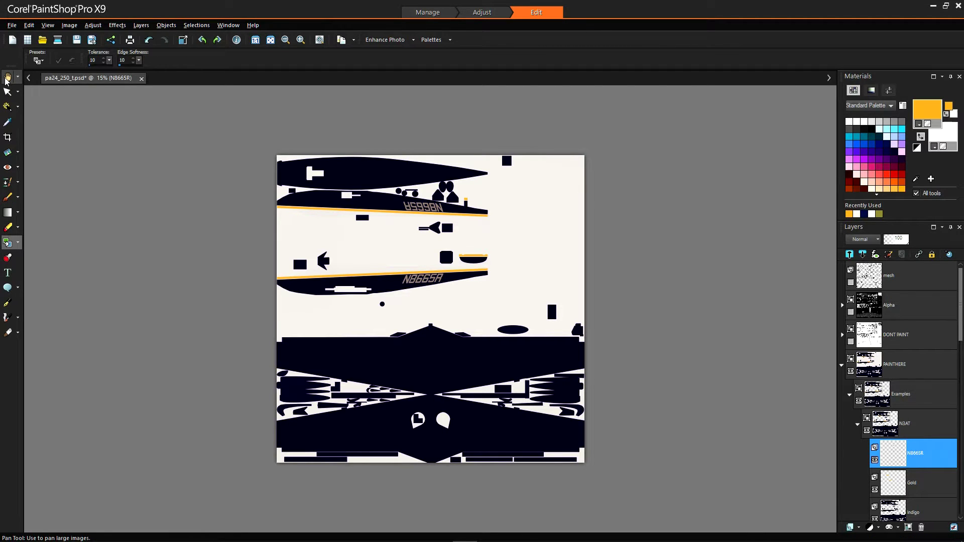
click(6, 78)
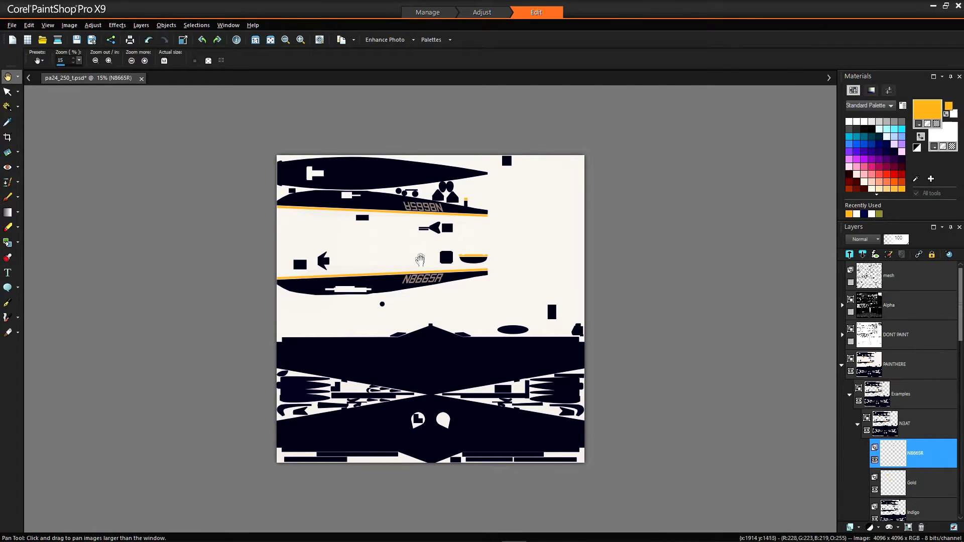
scroll(420, 260, up, 3)
scroll(420, 260, up, 3)
mouse_move(414, 265)
mouse_down()
mouse_move(404, 232)
mouse_move(411, 385)
mouse_up()
scroll(404, 368, up, 1)
scroll(400, 360, up, 1)
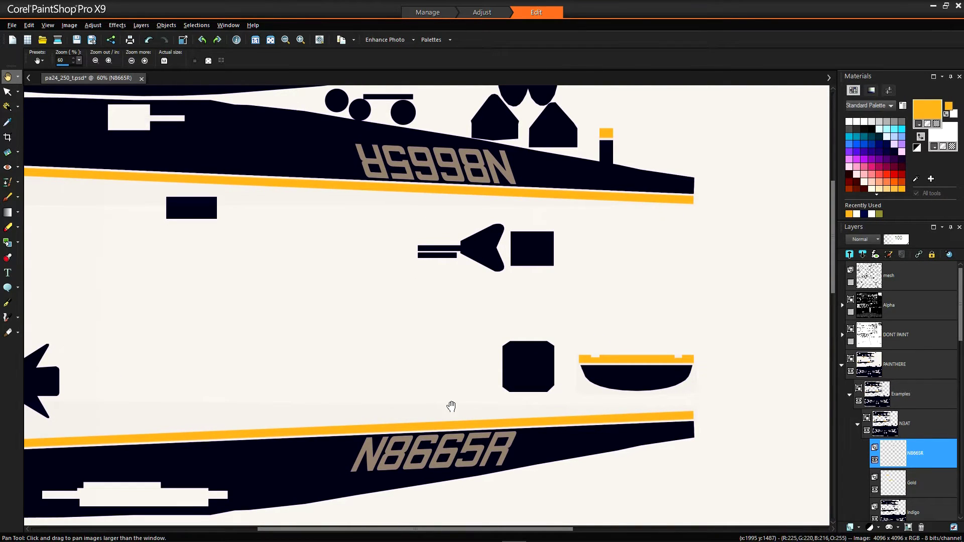
click(8, 91)
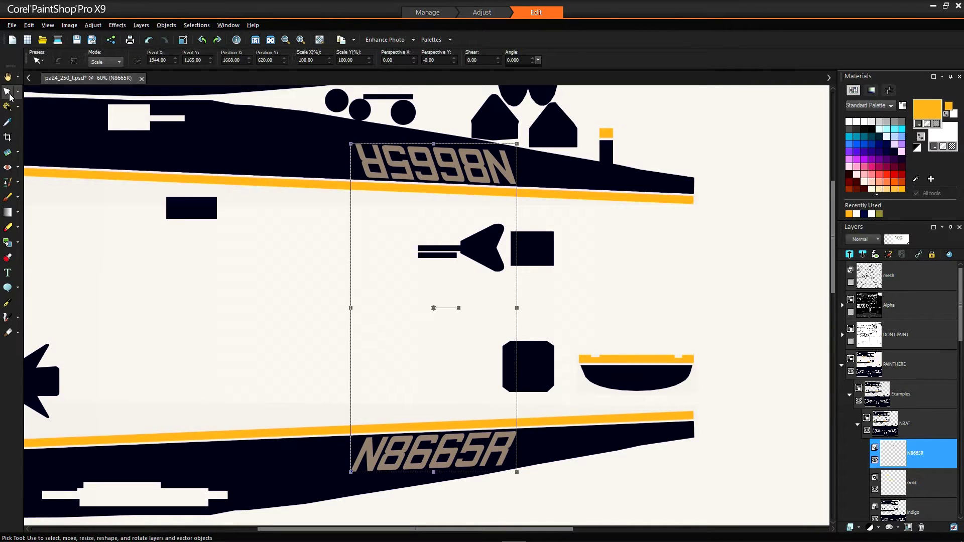
key(Delete)
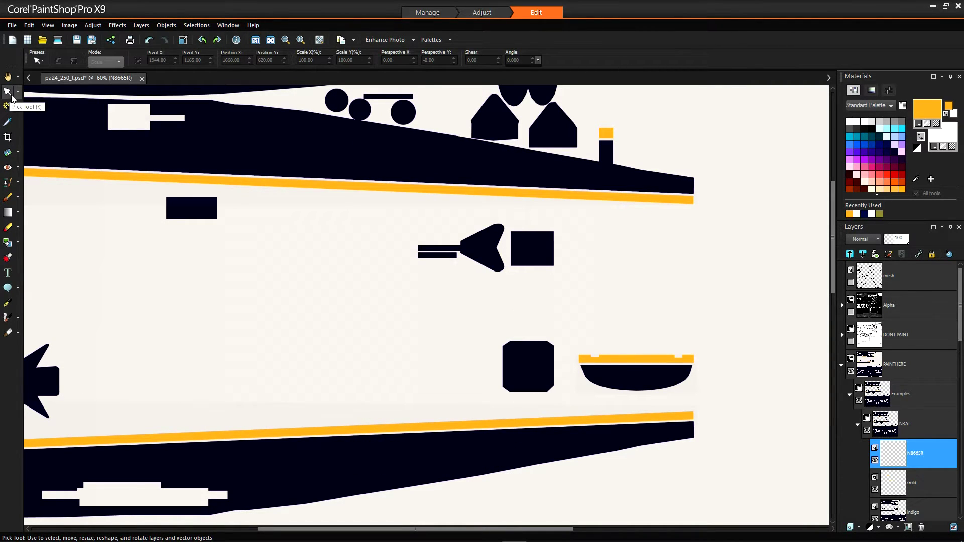
Turn on Rulers, Guides and Snap To Guides from the View menu
click(46, 24)
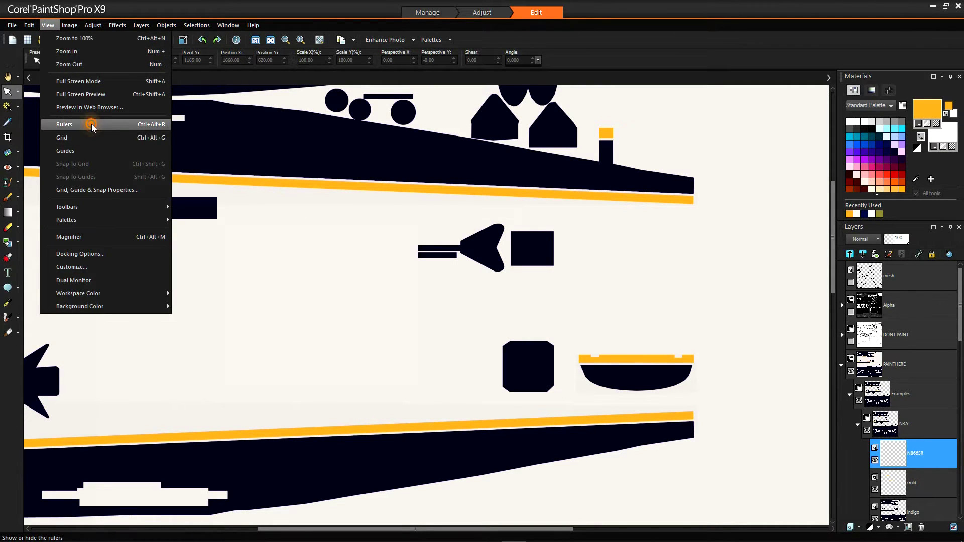
click(92, 126)
click(50, 25)
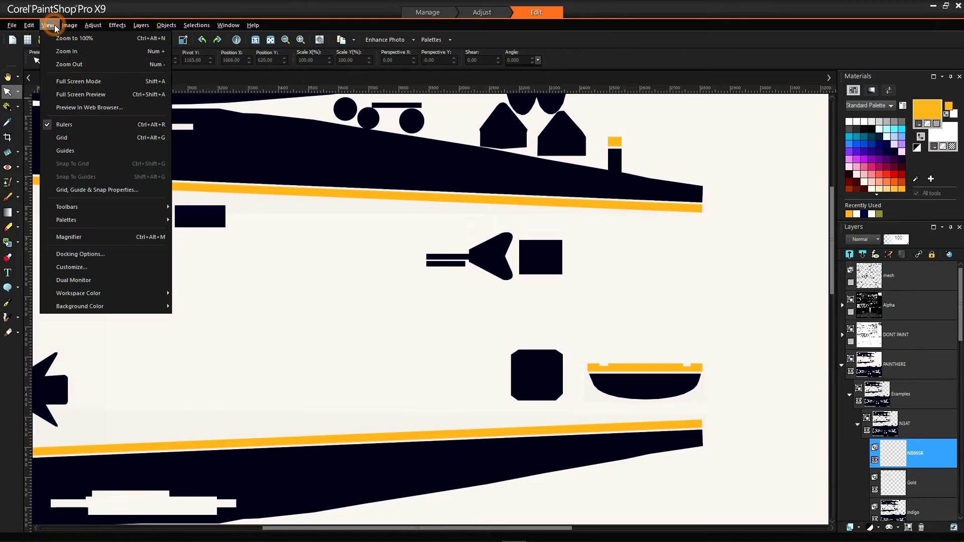
click(88, 151)
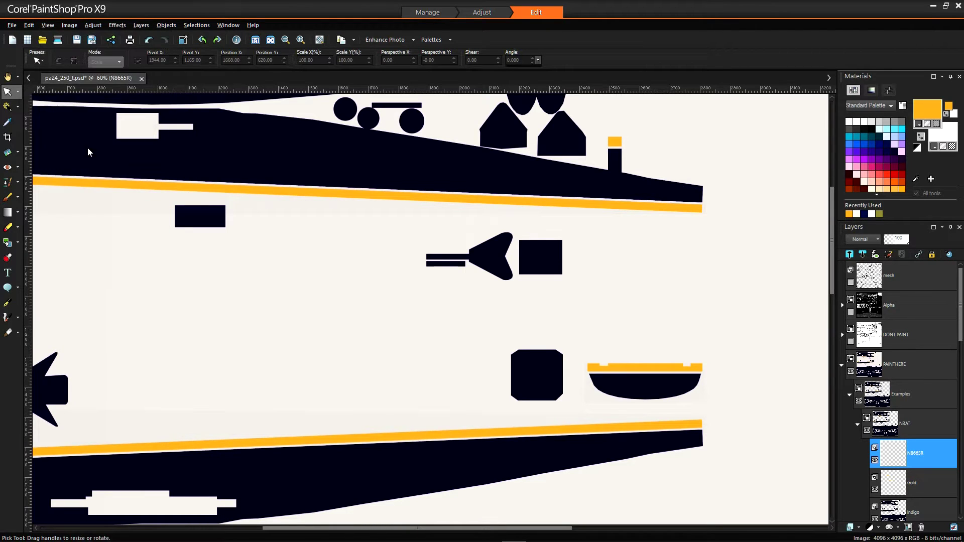
click(49, 25)
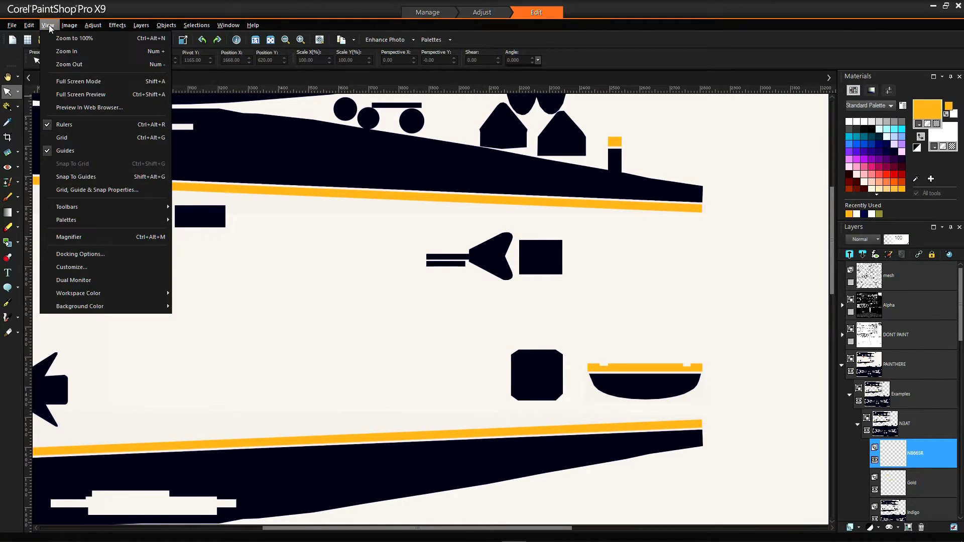
click(79, 178)
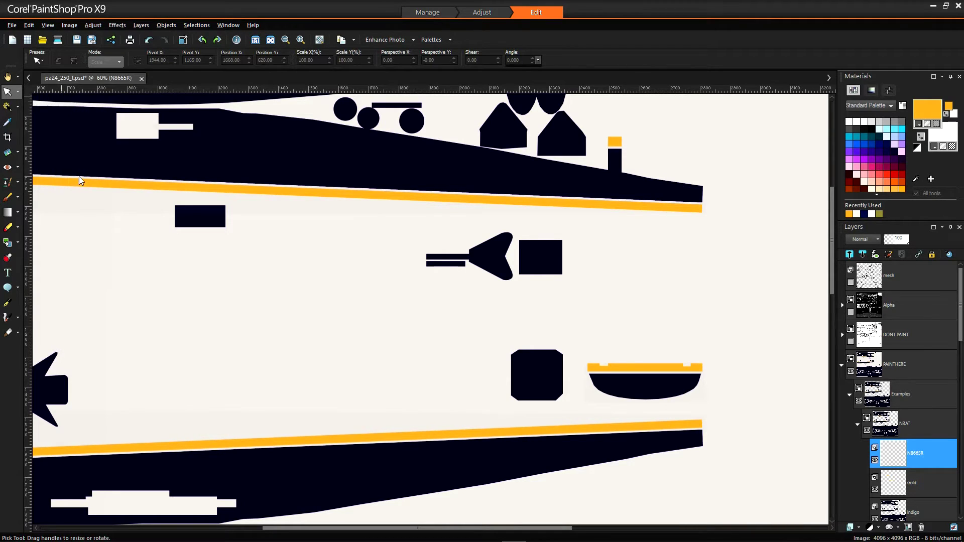
Place a vertical guide on the canvas and set its exact position
drag(27, 132, 436, 126)
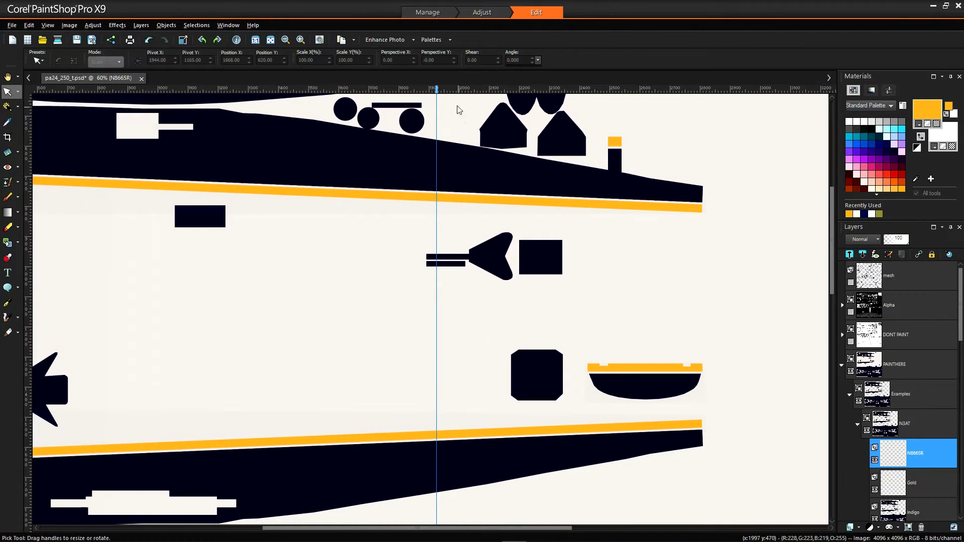
double_click(437, 91)
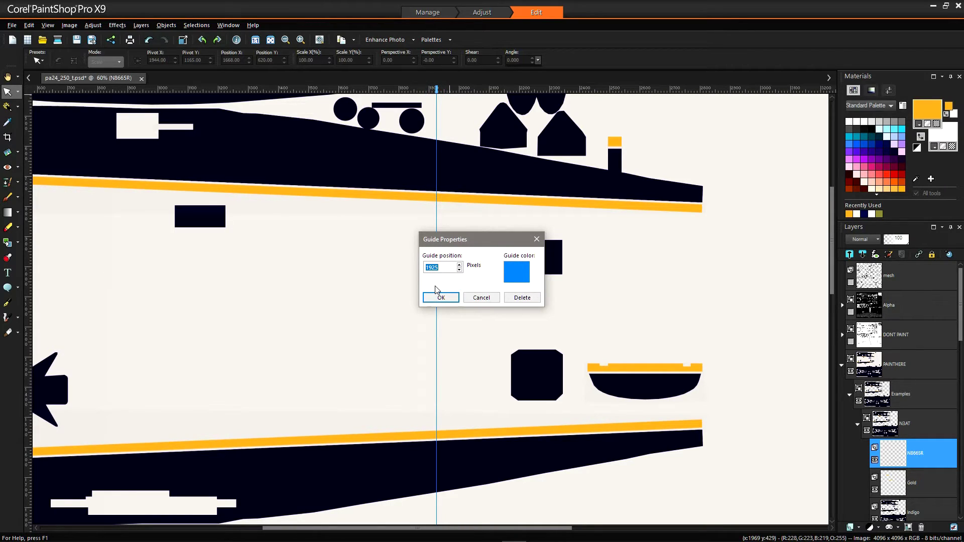
text(1)
click(438, 296)
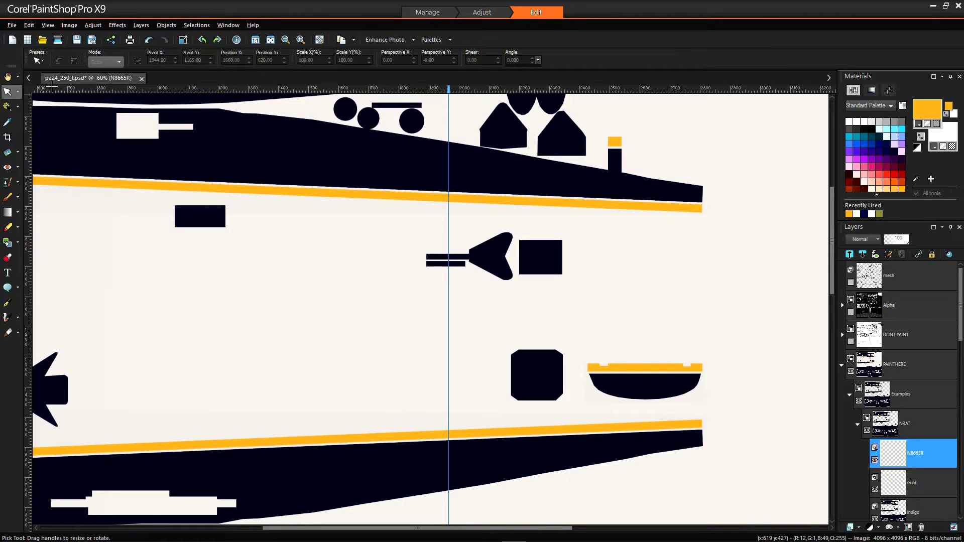
Place upper and lower horizontal guides along the fuselage stripes and set their positions
drag(53, 91, 86, 205)
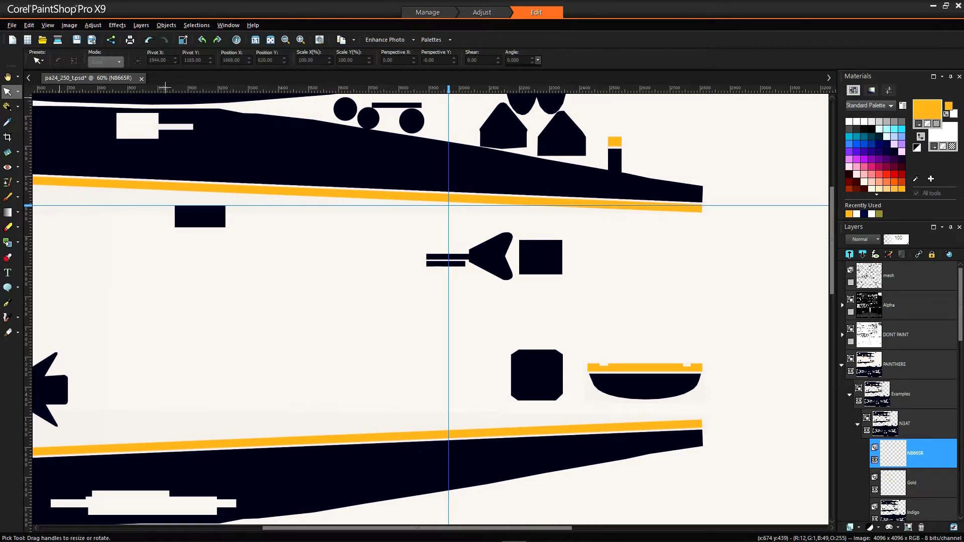
drag(165, 89, 189, 451)
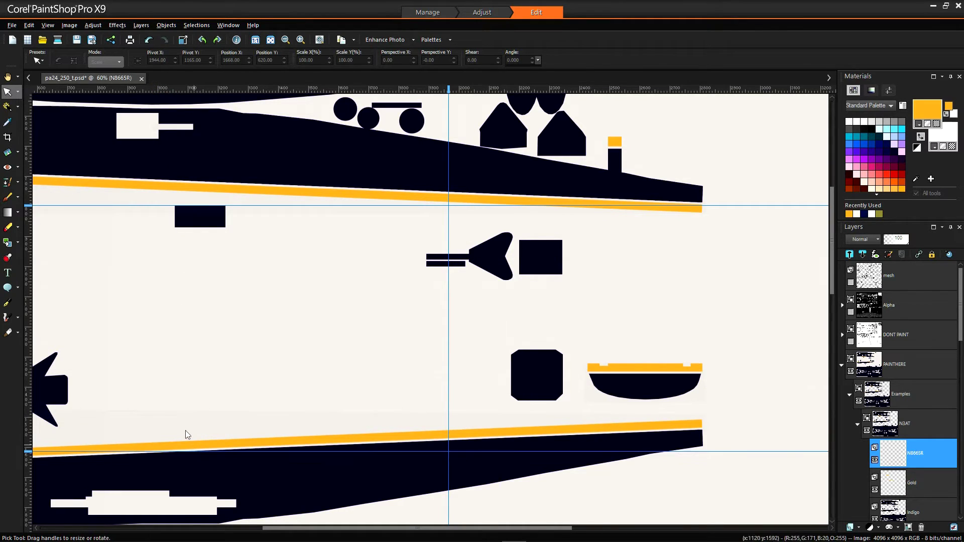
double_click(30, 205)
text(680)
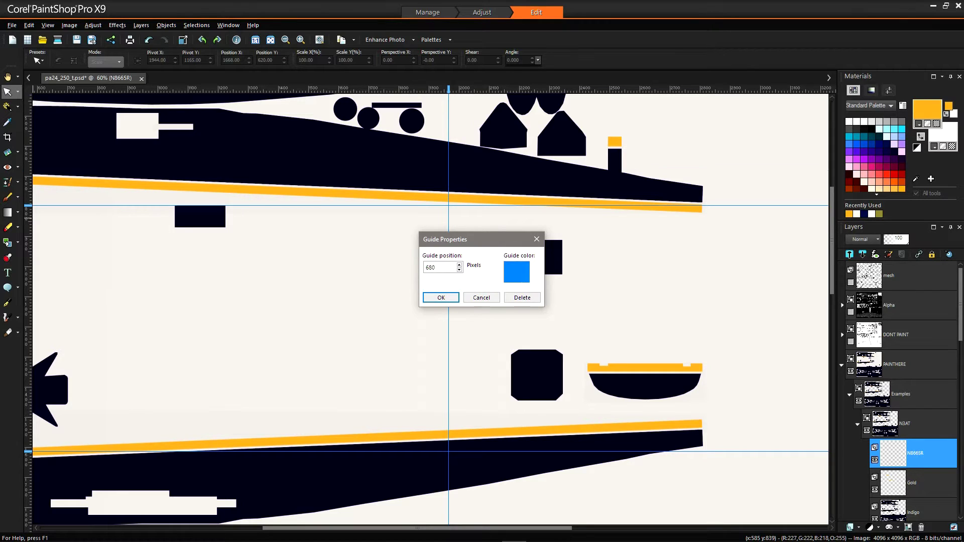
key(Return)
double_click(28, 452)
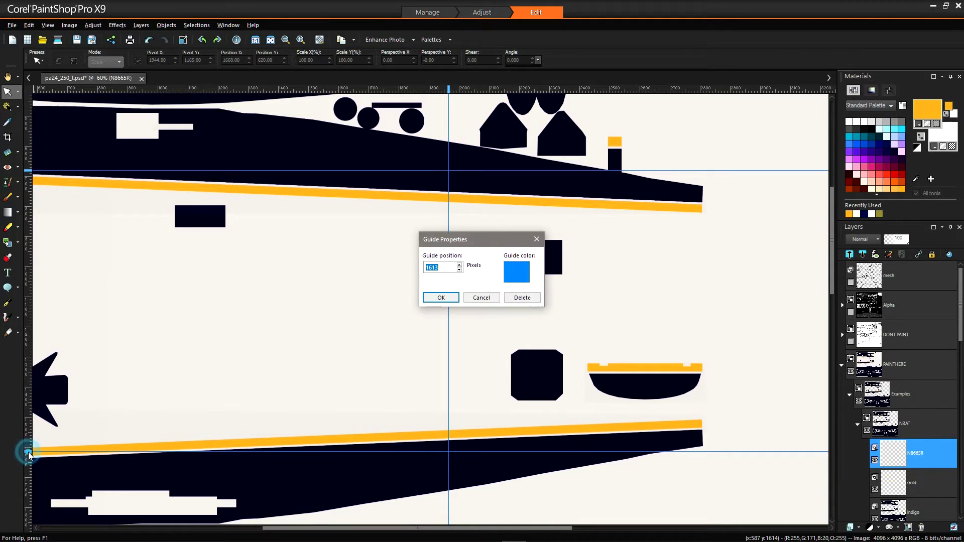
text(16)
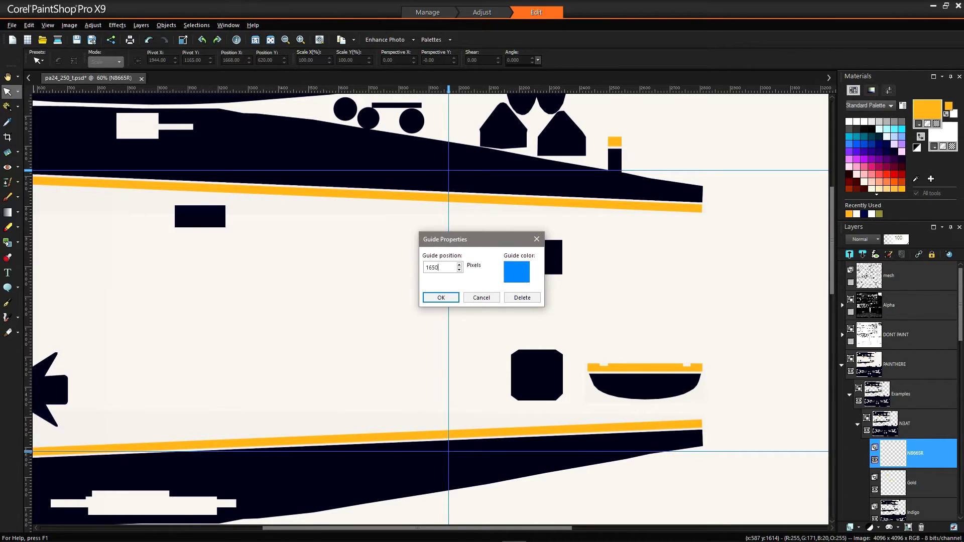
key(Return)
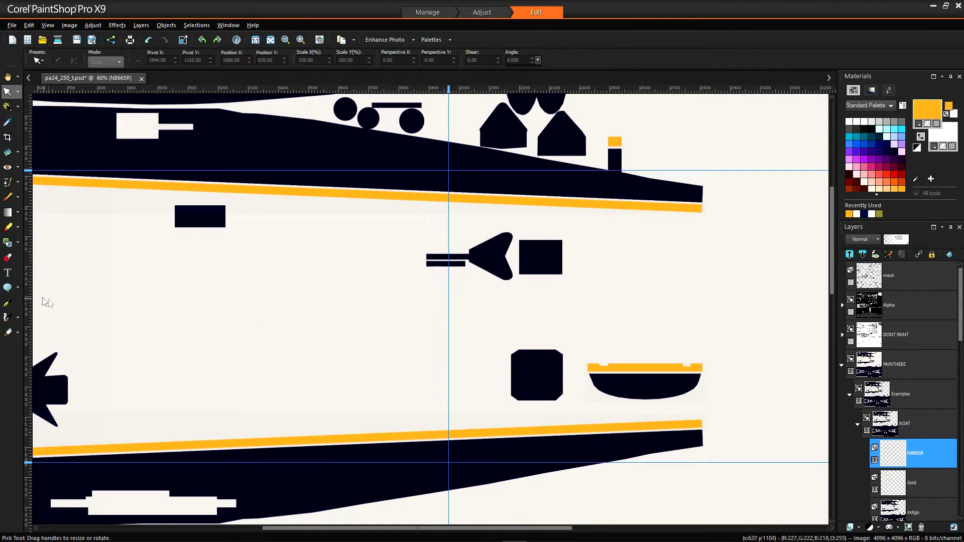
click(8, 273)
Start text at the guide intersection using AmarilloUSAF font at size 200
click(13, 277)
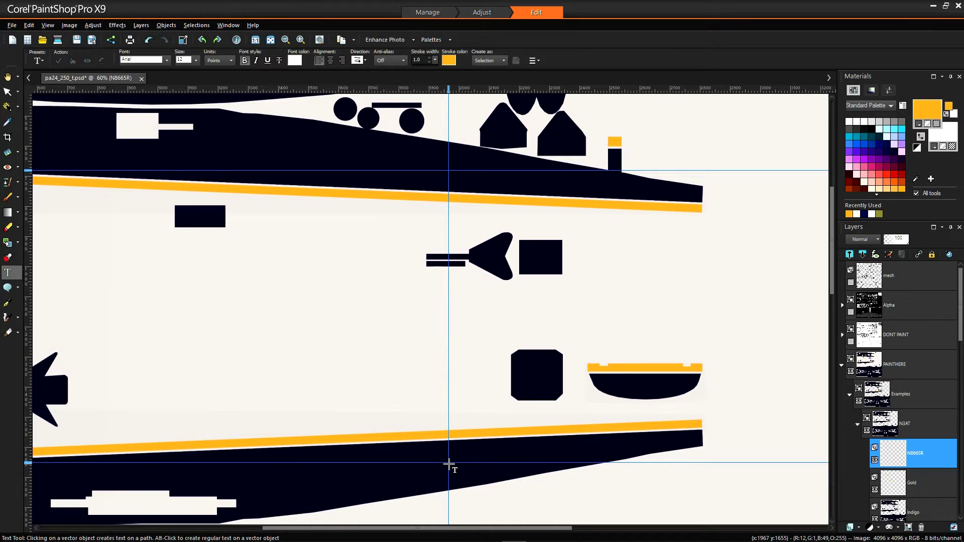
click(454, 469)
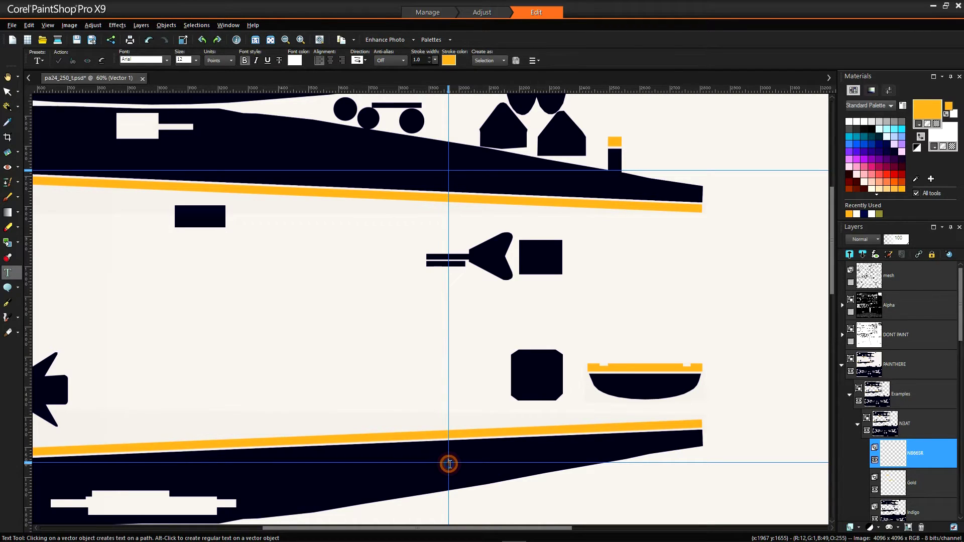
click(166, 60)
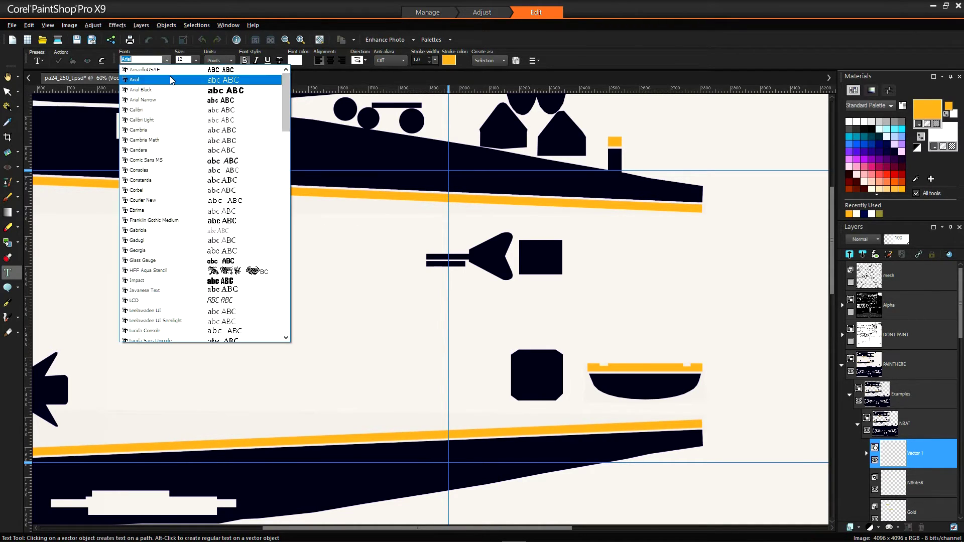
click(143, 70)
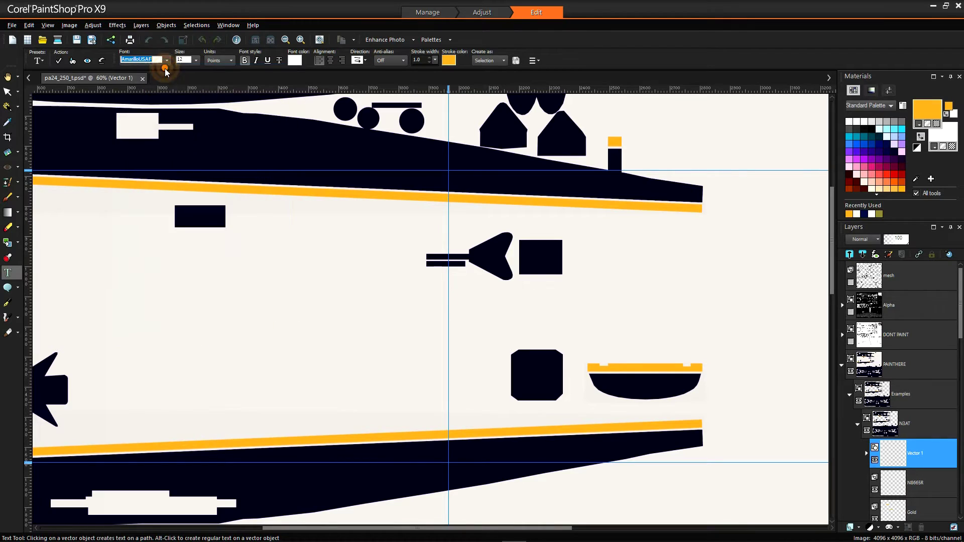
click(198, 60)
click(183, 205)
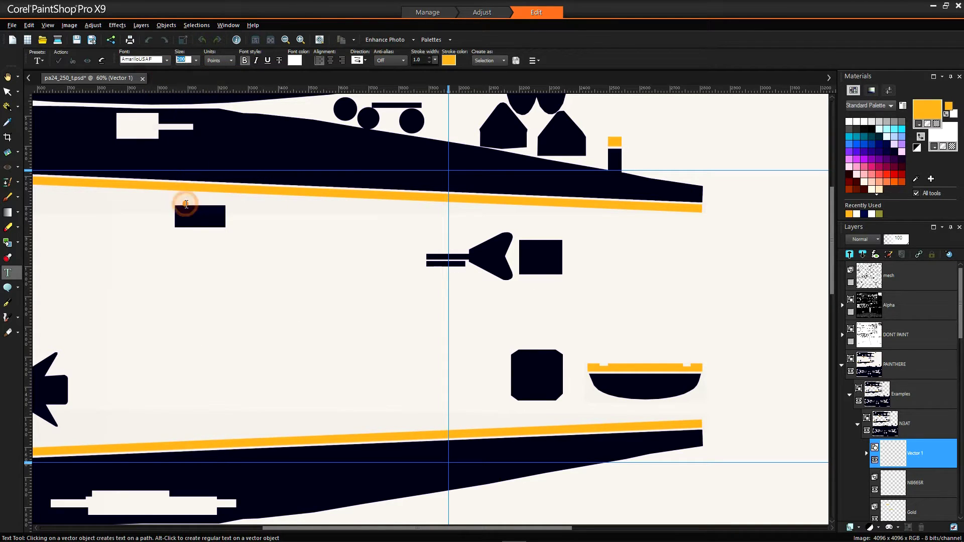
click(234, 62)
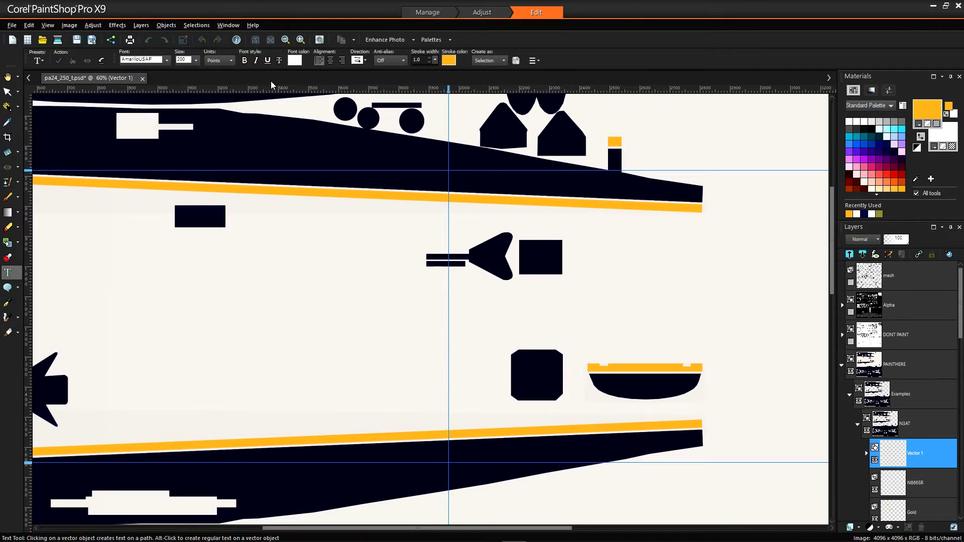
click(296, 60)
Give the text an eyedropped indigo fill, centre alignment and horizontal direction
click(276, 145)
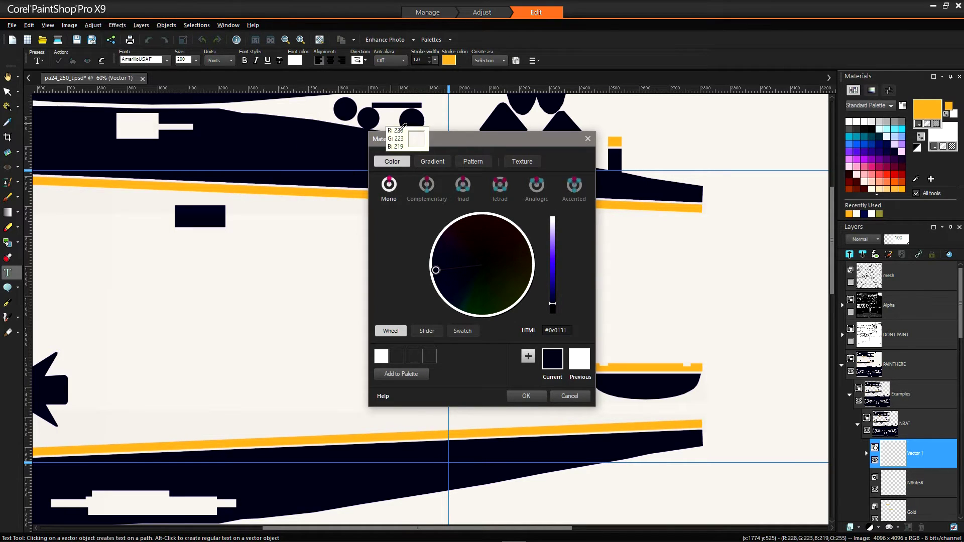
click(528, 394)
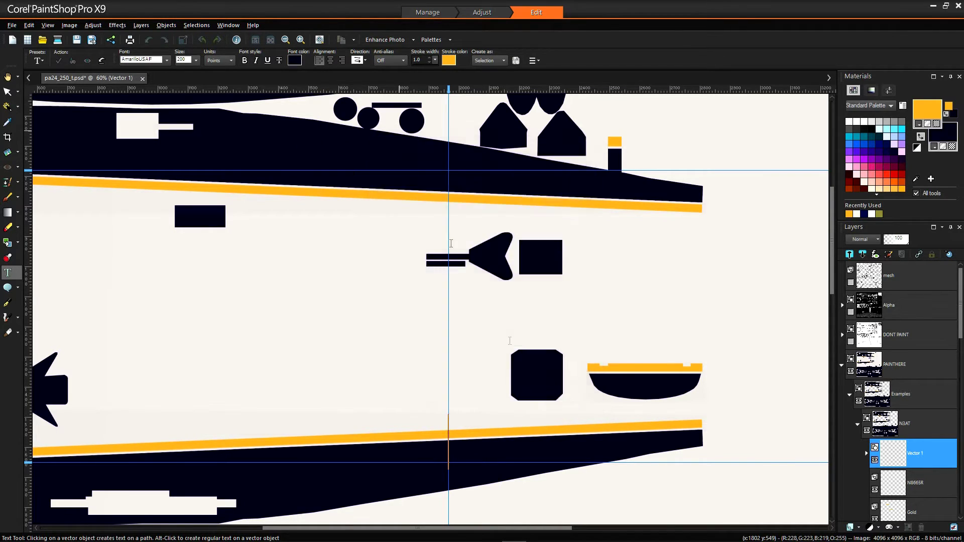
click(330, 60)
click(365, 60)
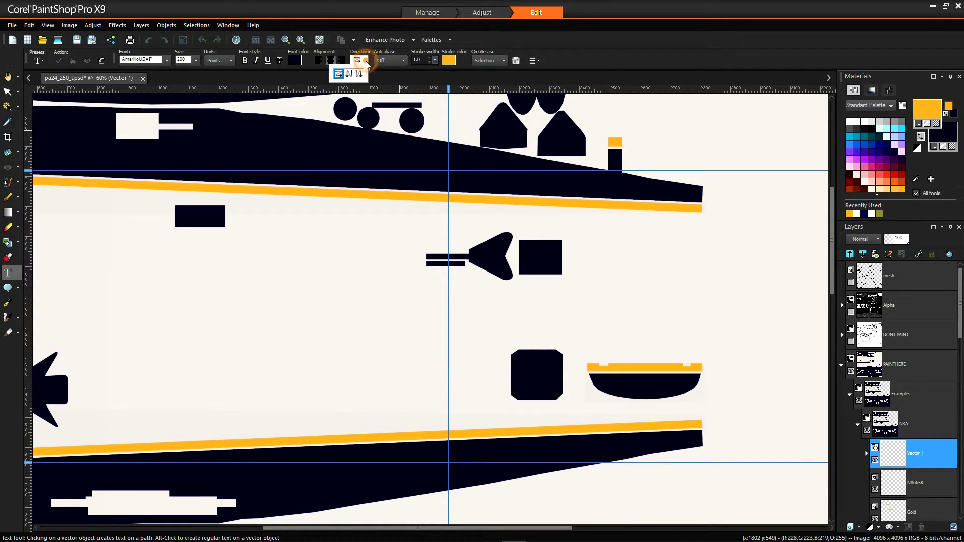
click(341, 76)
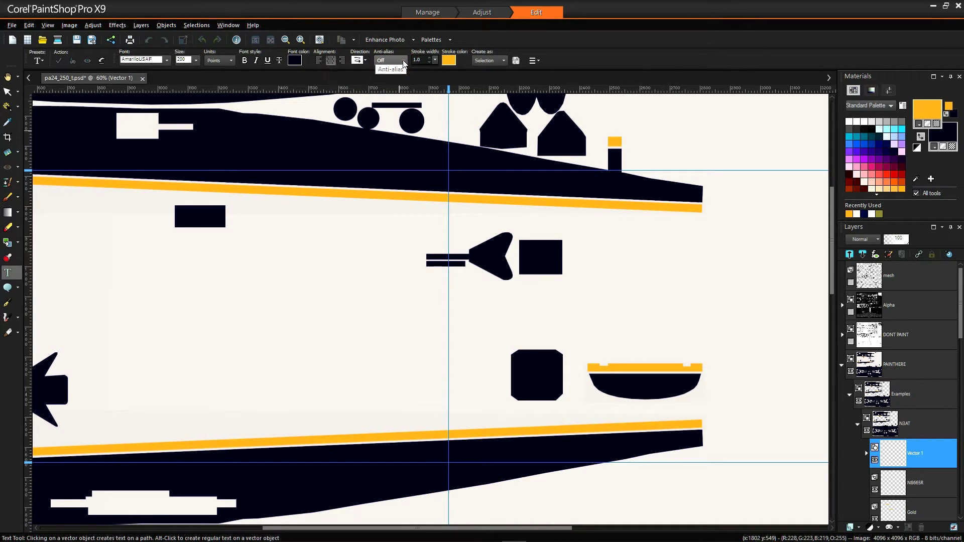
Set Smooth anti-aliasing and a 5.0-width gold outline for the lettering
click(404, 60)
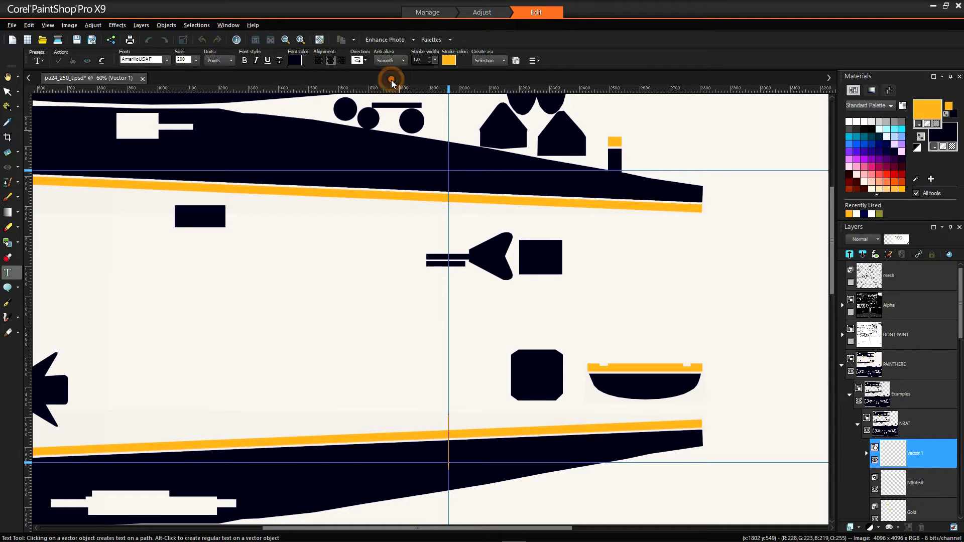
click(430, 58)
click(429, 58)
click(449, 60)
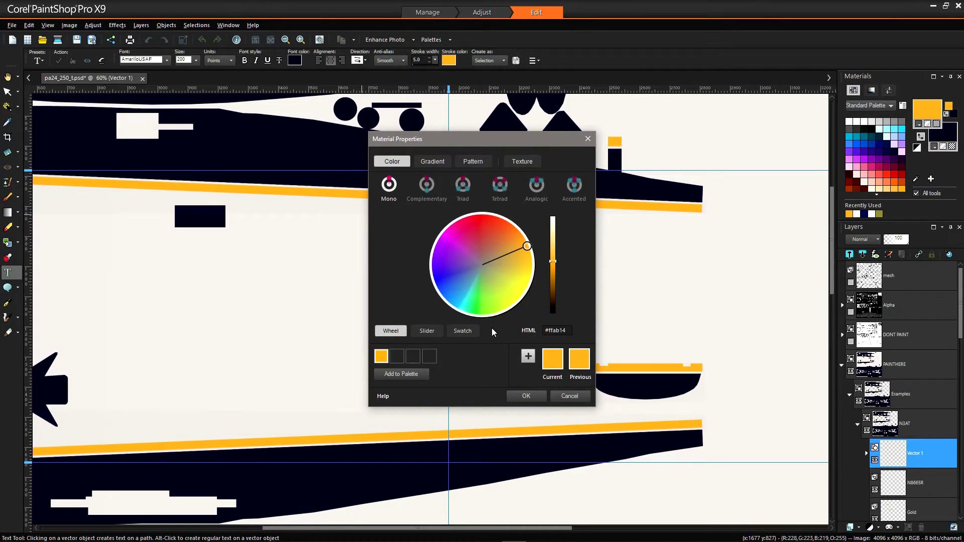
click(534, 398)
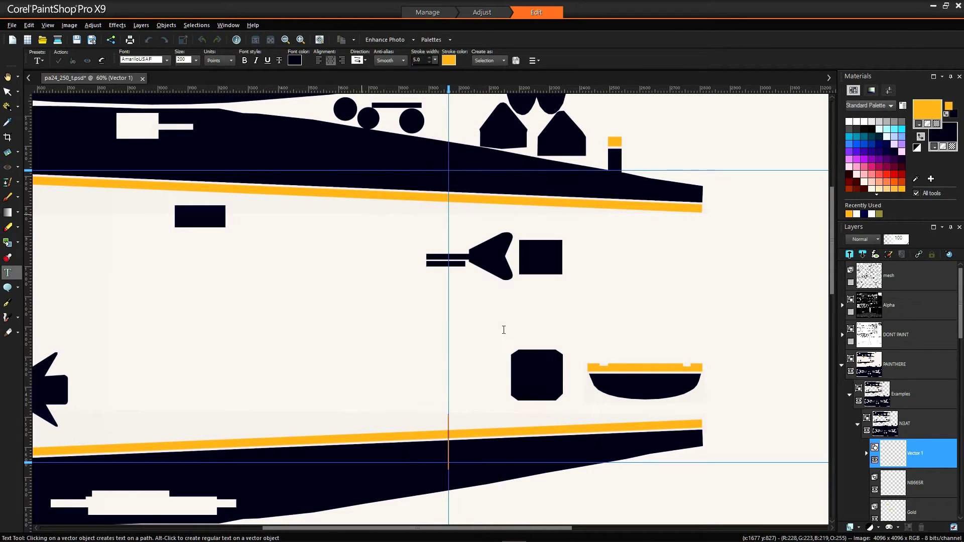
click(504, 62)
Set text creation to Vector so the N3AT lettering stays editable
click(483, 69)
text(N)
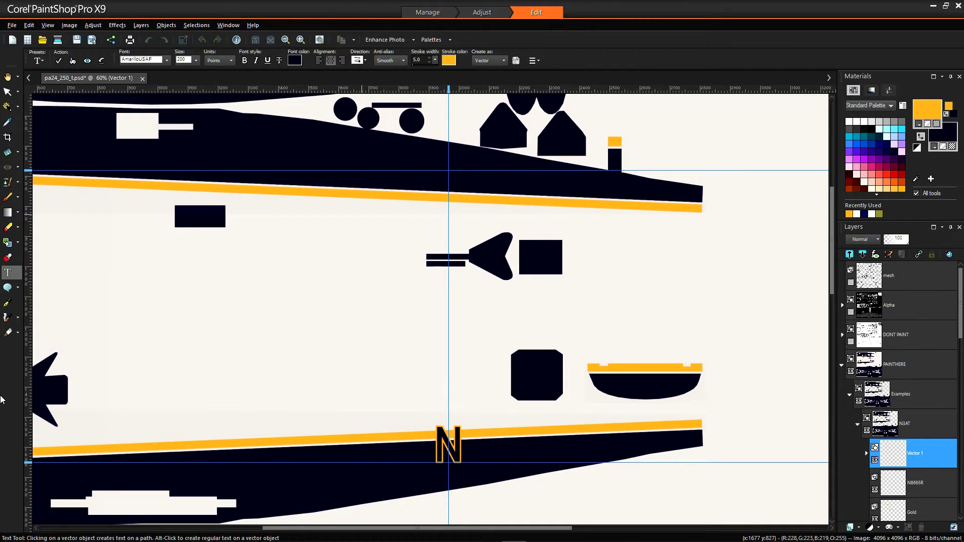
text(3A)
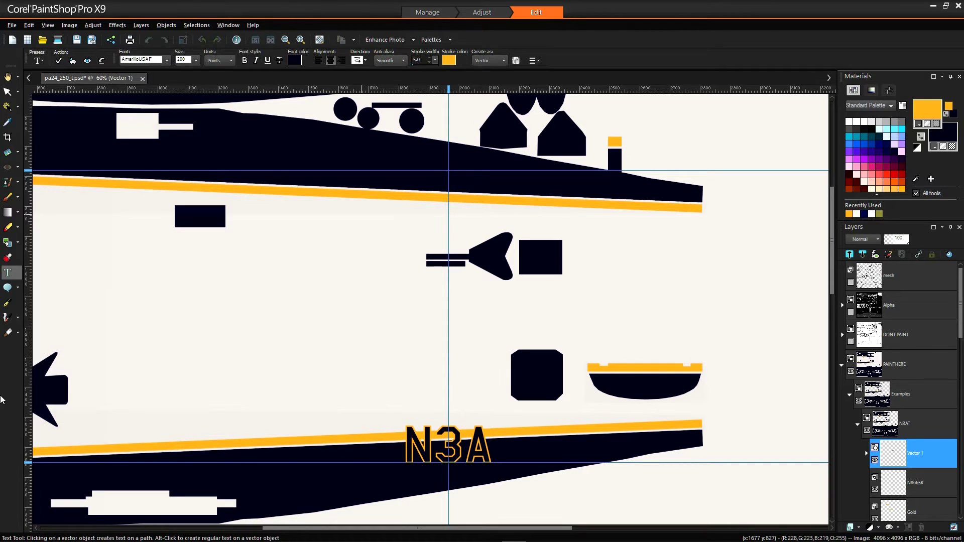
text(T)
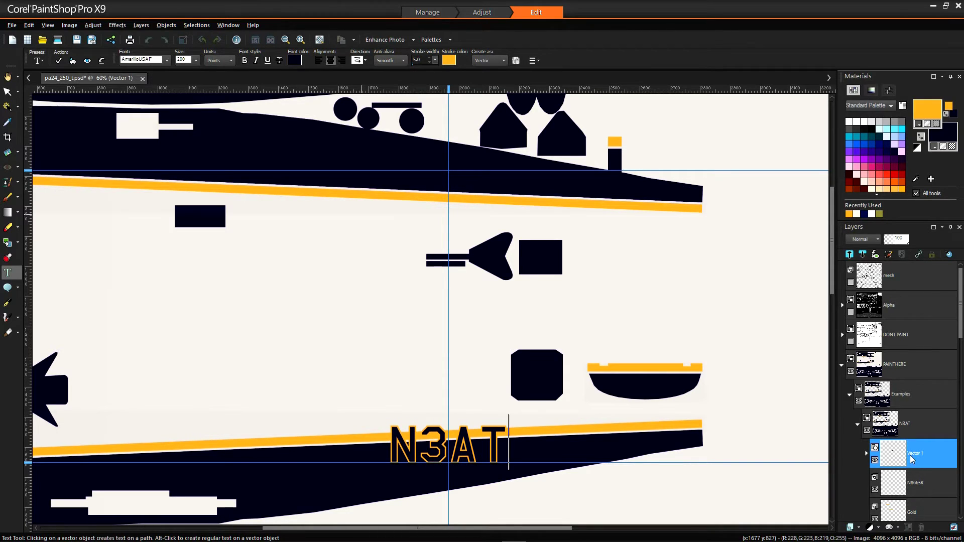
Duplicate the N3AT text layer, move the copy to the top indigo band, and flip it upside down
right_click(910, 454)
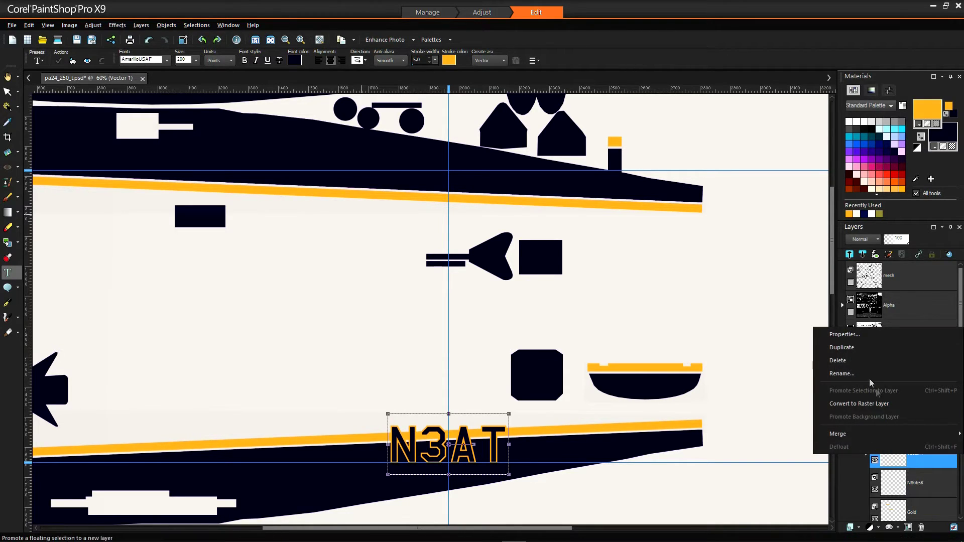
click(848, 348)
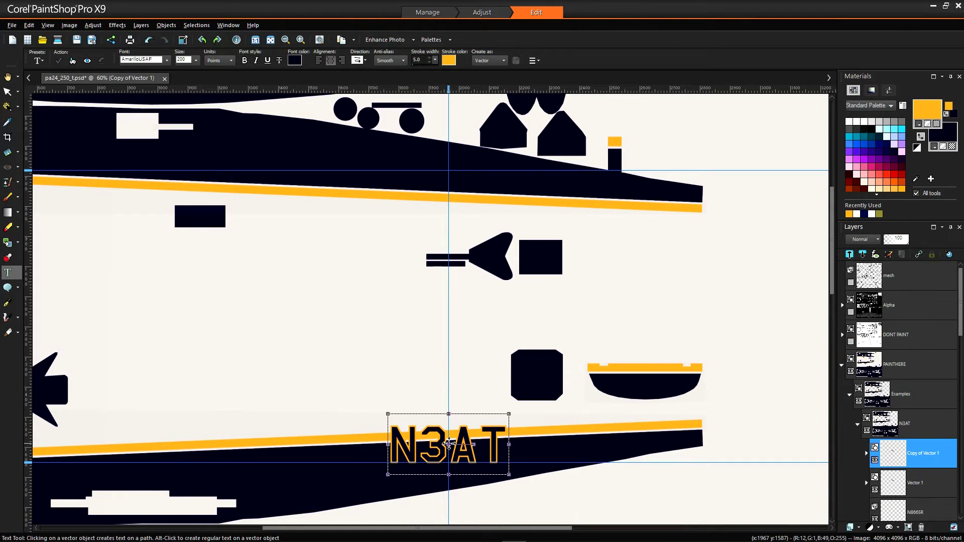
drag(450, 443, 446, 164)
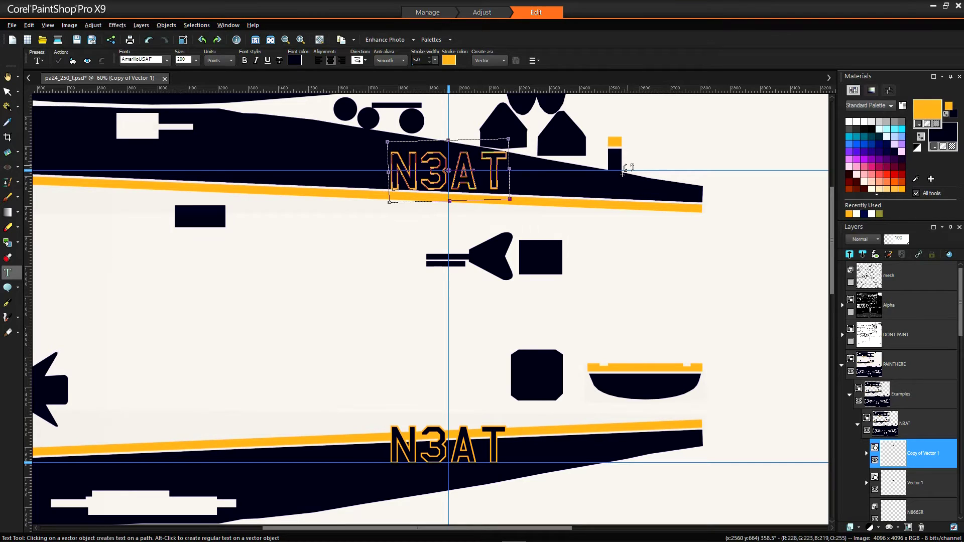
drag(509, 200, 486, 226)
key(ctrl+z)
scroll(113, 234, left, 3)
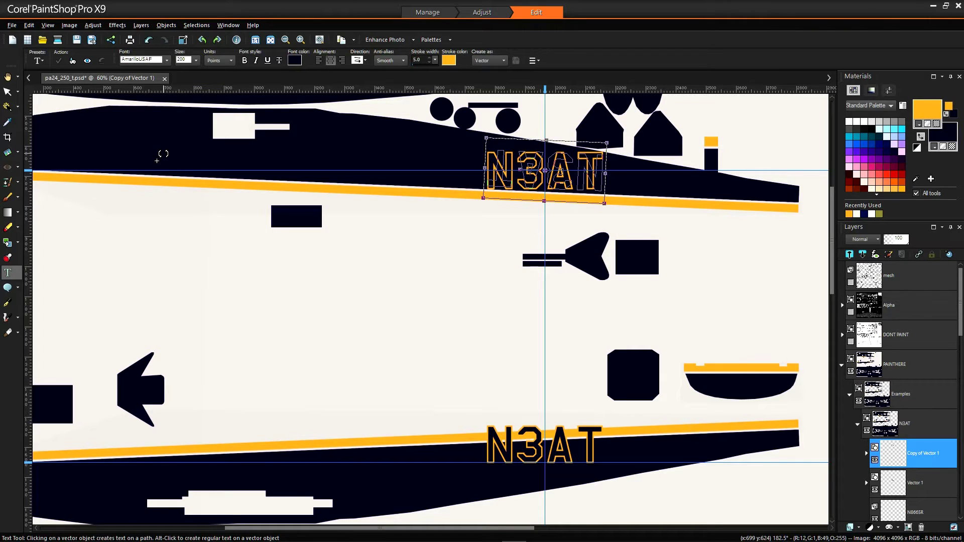
key(ctrl+r)
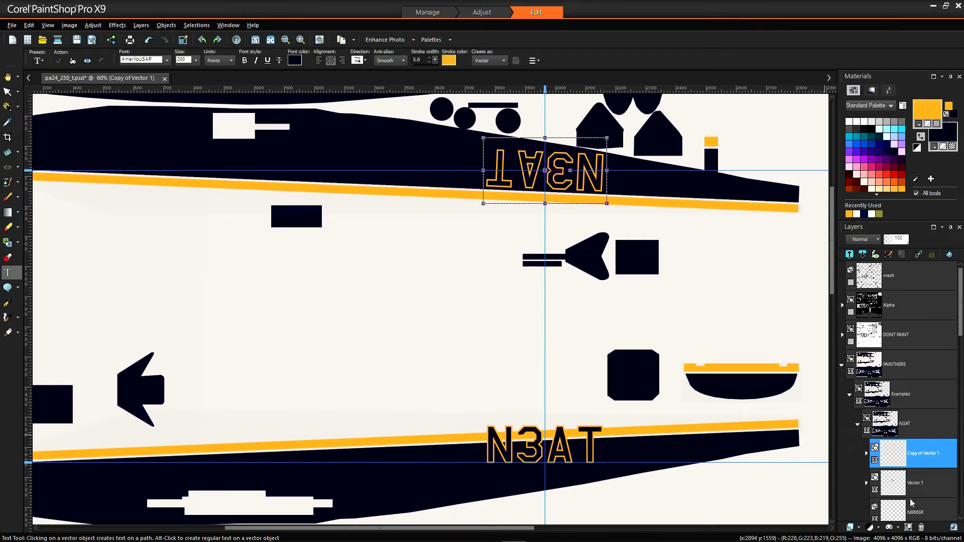
Nudge the original lower N3AT down the band and undo its tilt
click(914, 483)
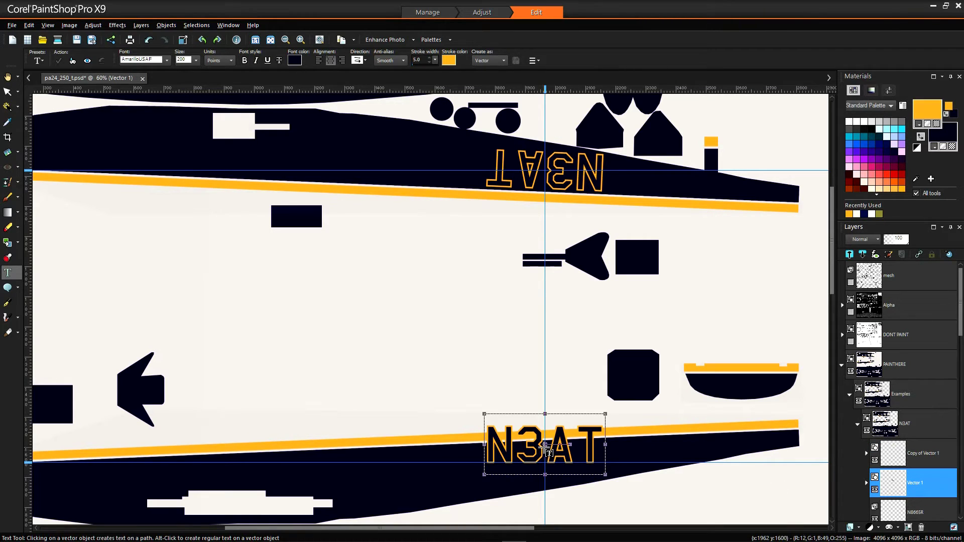
drag(548, 450, 548, 462)
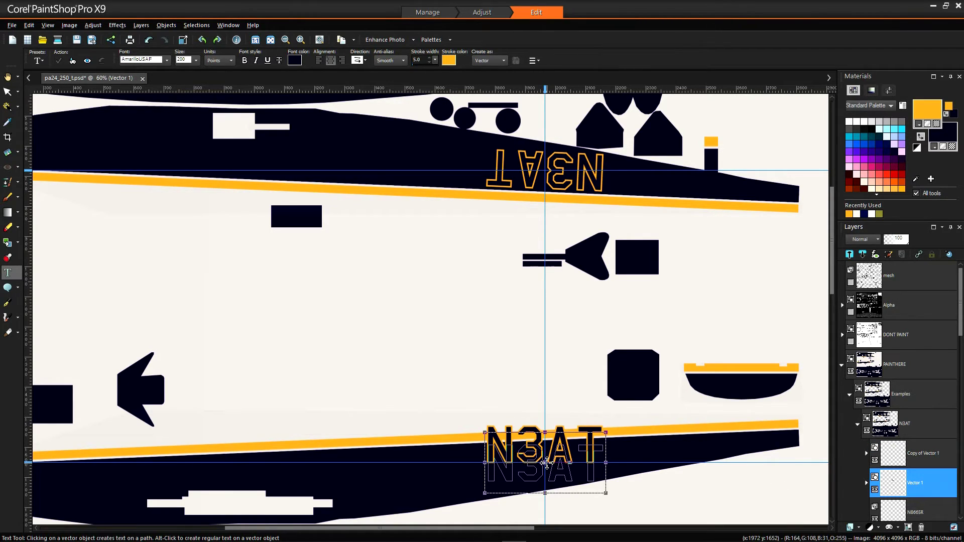
drag(545, 463, 546, 474)
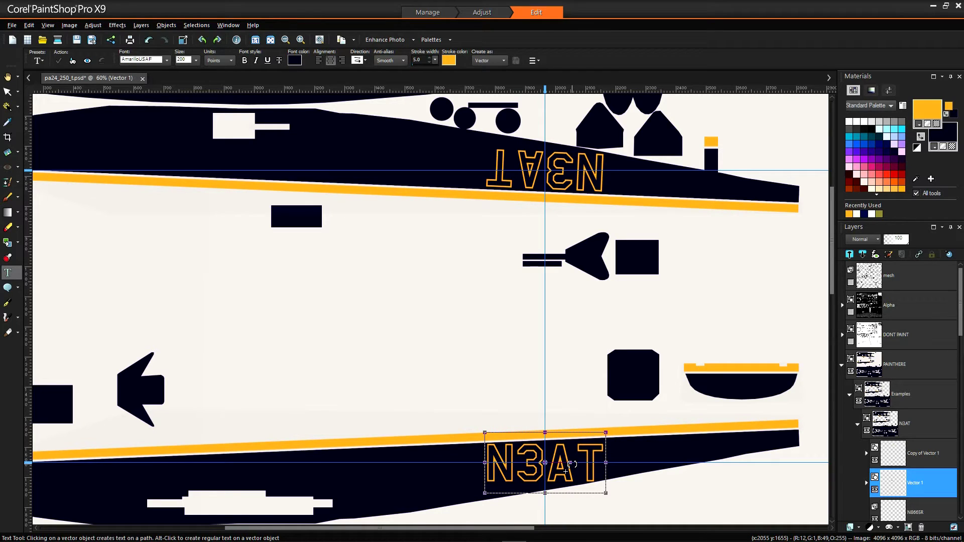
drag(605, 464, 605, 463)
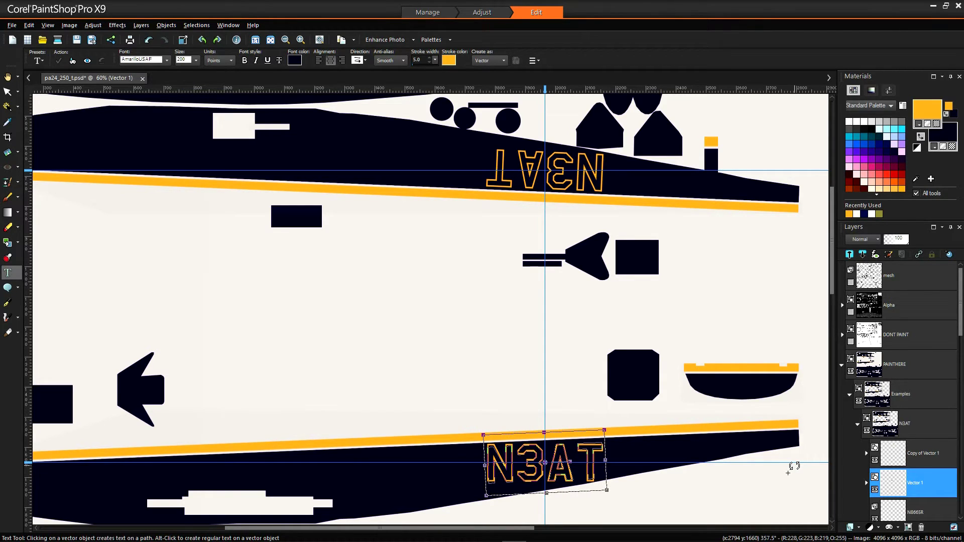
key(ctrl+z)
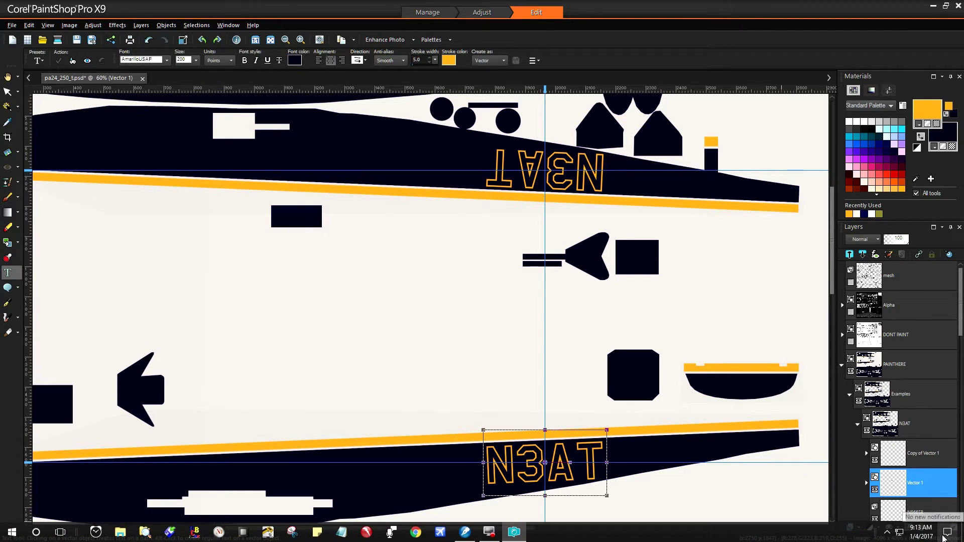
Merge Copy of Vector 1 and the adjacent layer with Merge Selected
shift+click(927, 454)
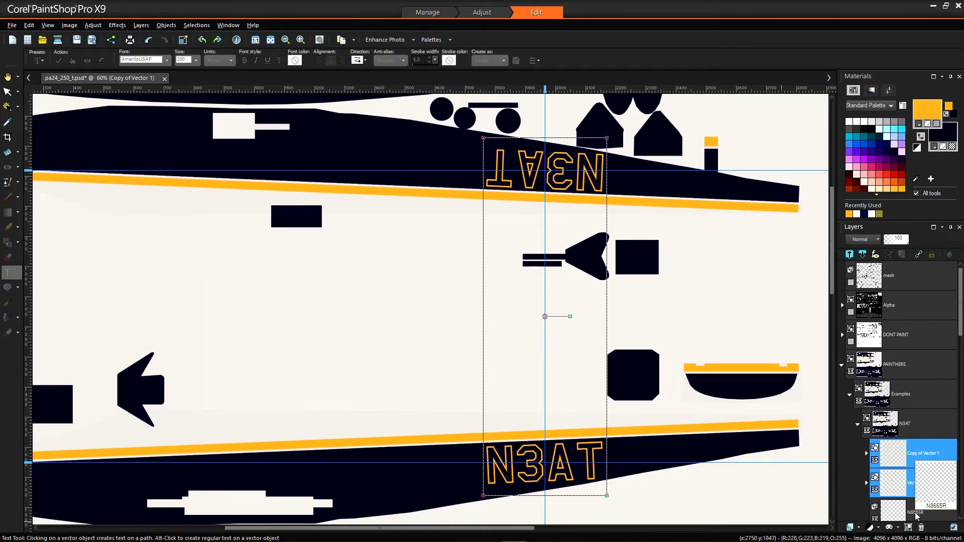
shift+click(917, 514)
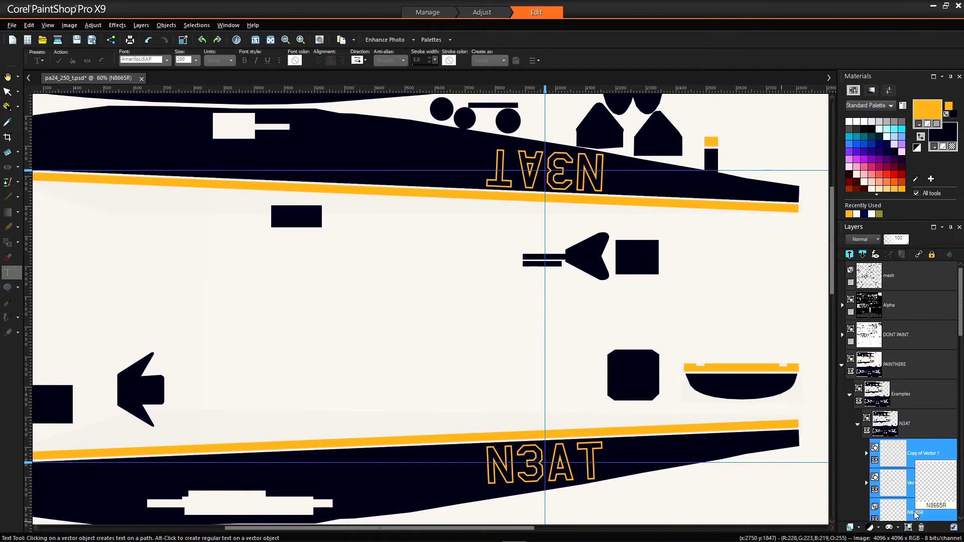
right_click(917, 515)
mouse_move(858, 490)
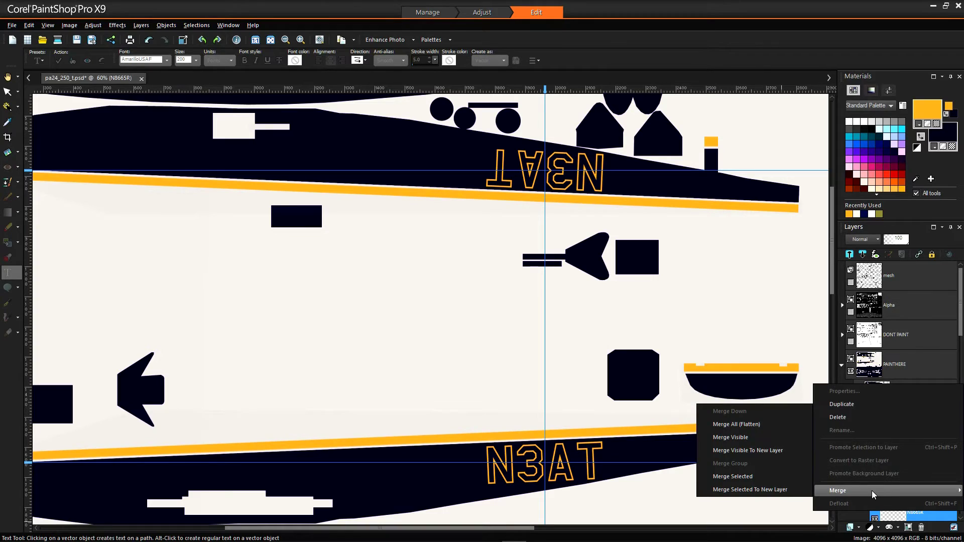
click(741, 478)
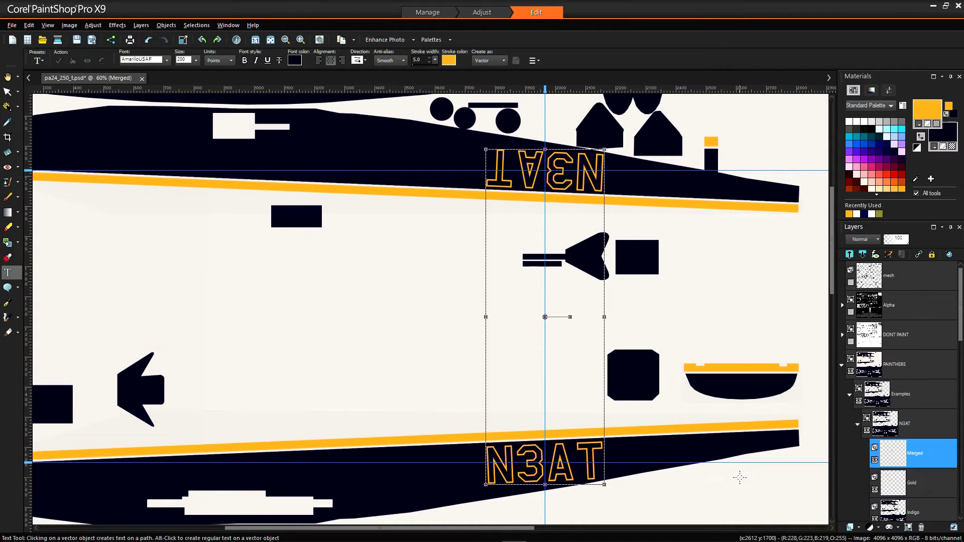
Rename the Merged layer to N3AT
right_click(917, 453)
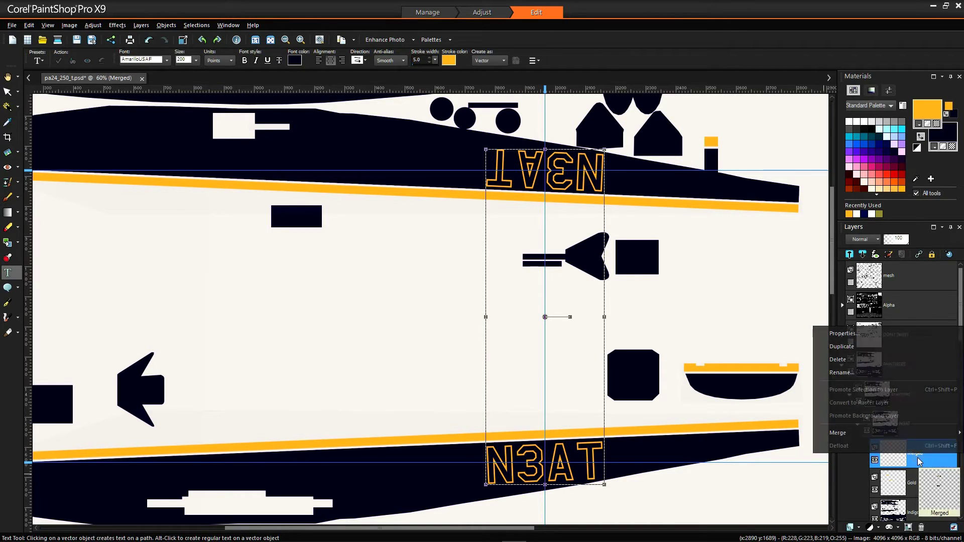
double_click(918, 456)
text(N3AT)
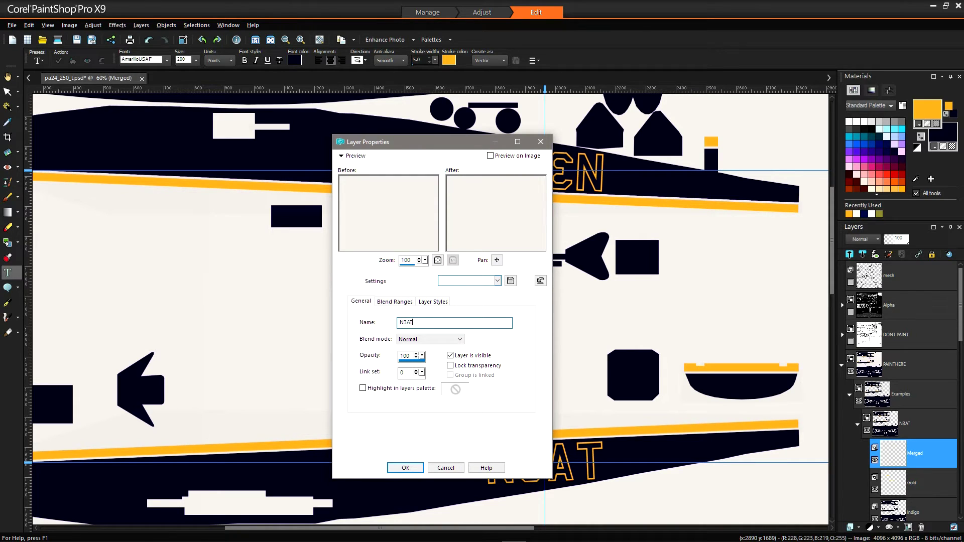
click(405, 467)
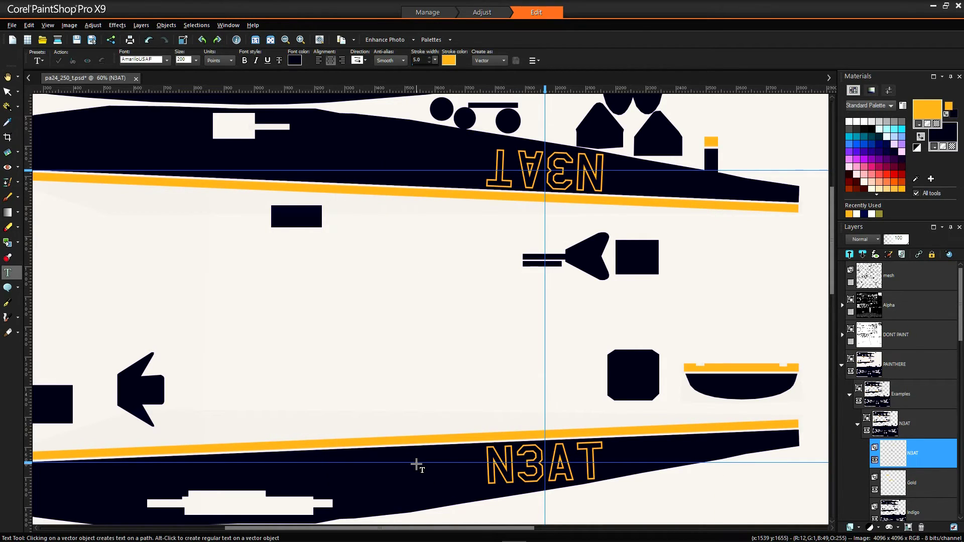
scroll(920, 315, down, 1)
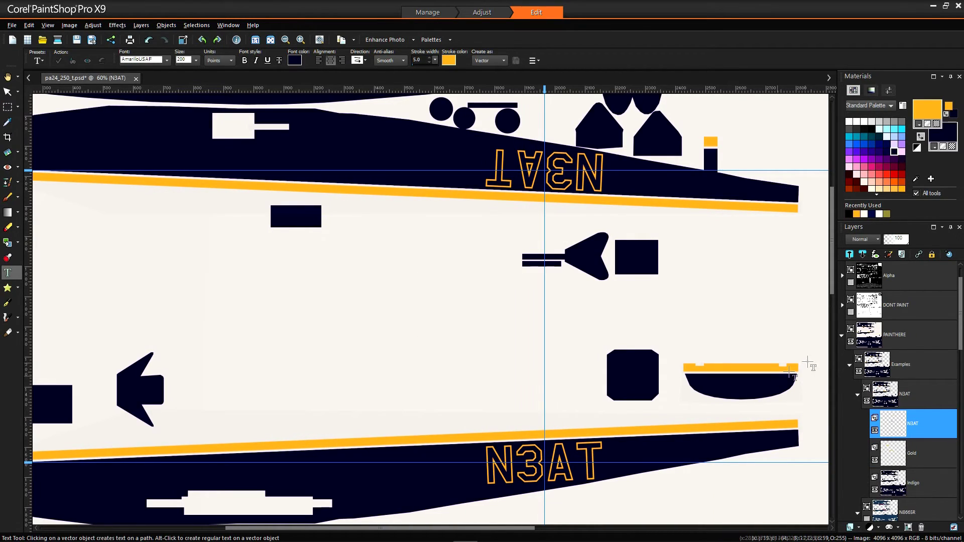
Delete the DONT PAINT layer and ungroup the RTT group
right_click(913, 305)
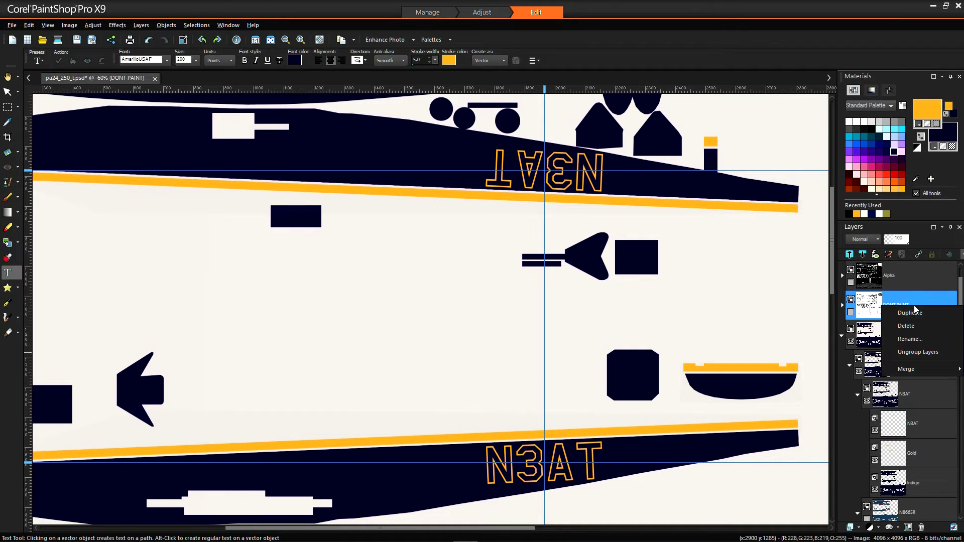
click(912, 324)
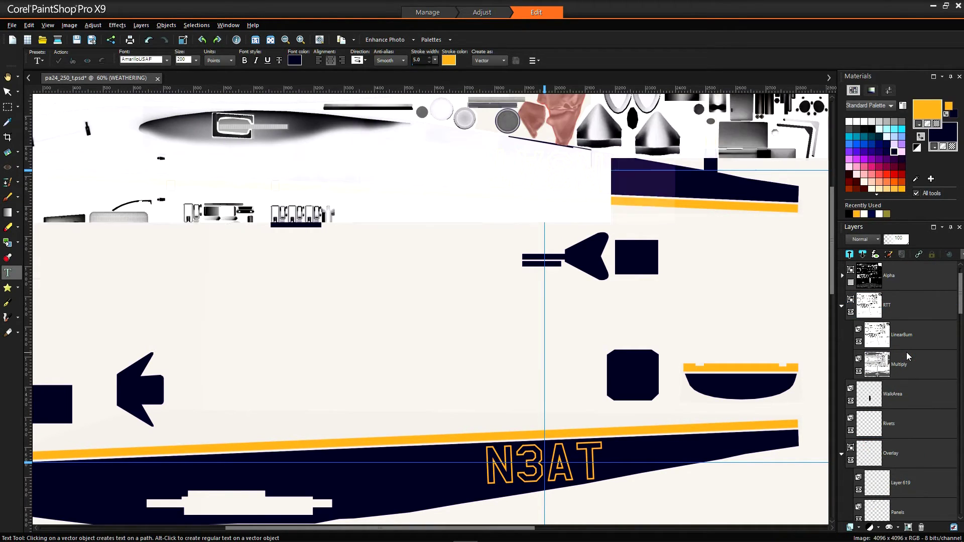
right_click(904, 305)
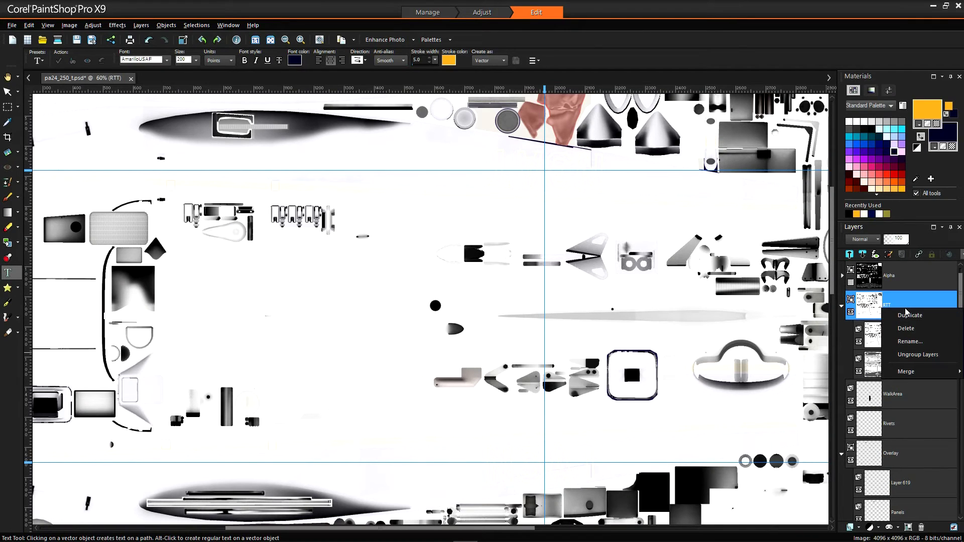
click(914, 355)
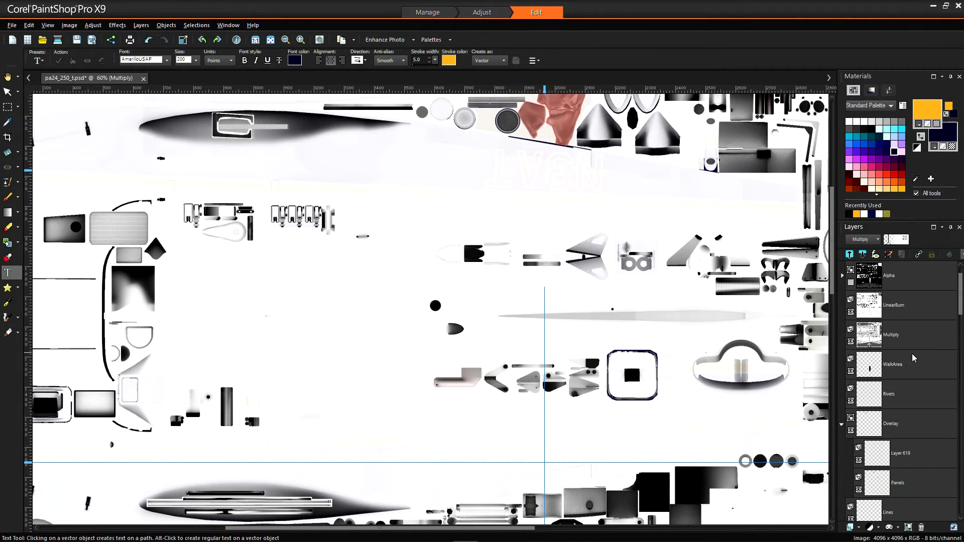
Set the LinearBurn layer's blend mode to Burn
right_click(898, 306)
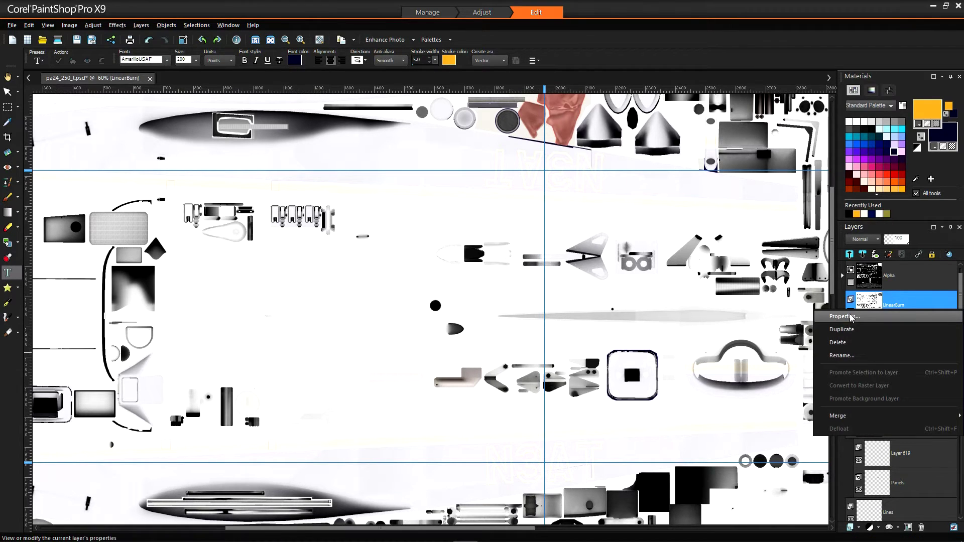
click(844, 317)
click(266, 315)
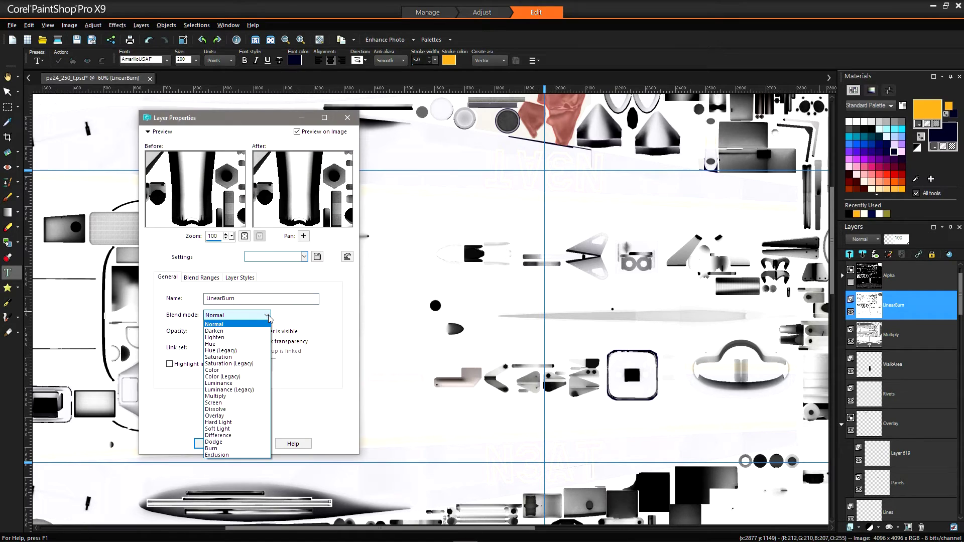
click(213, 448)
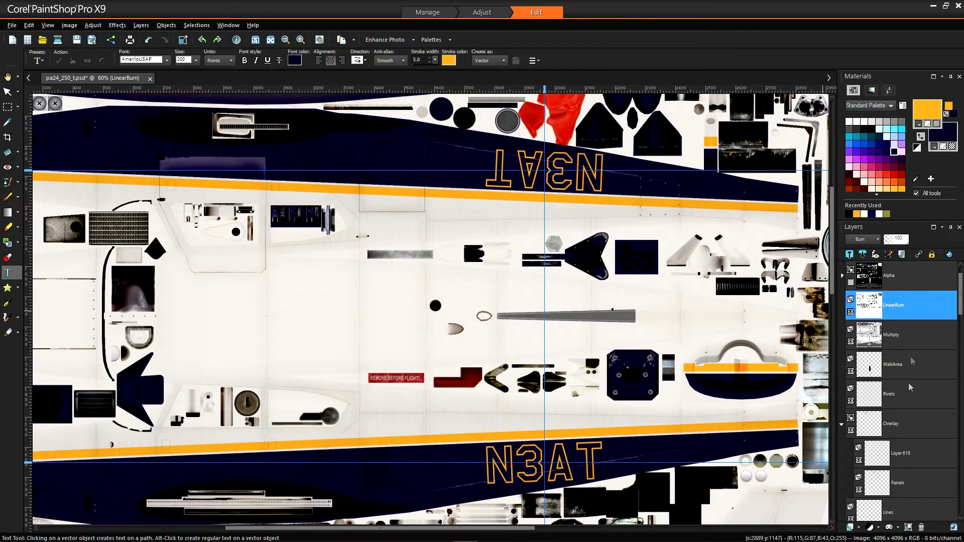
Ungroup the Overlay and WEATHERING layer groups
right_click(911, 429)
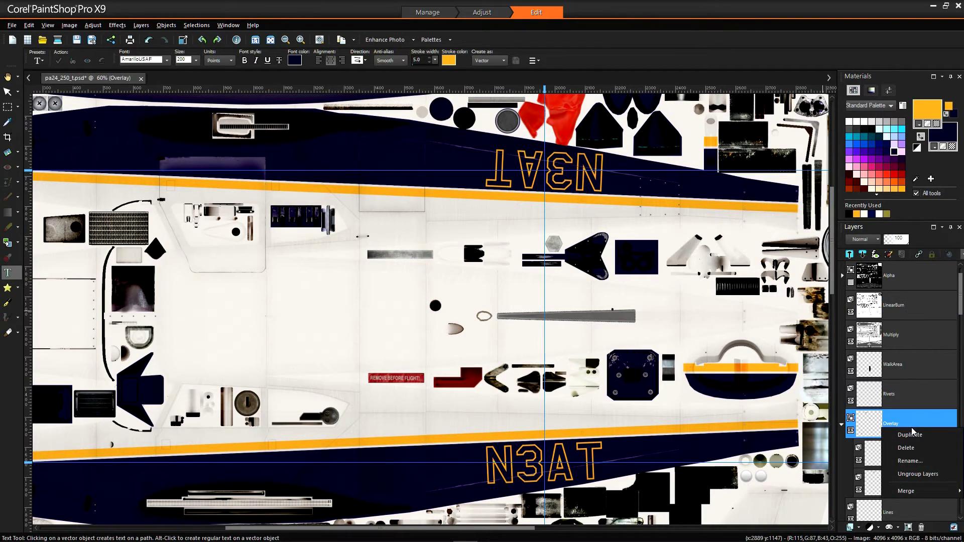
click(919, 476)
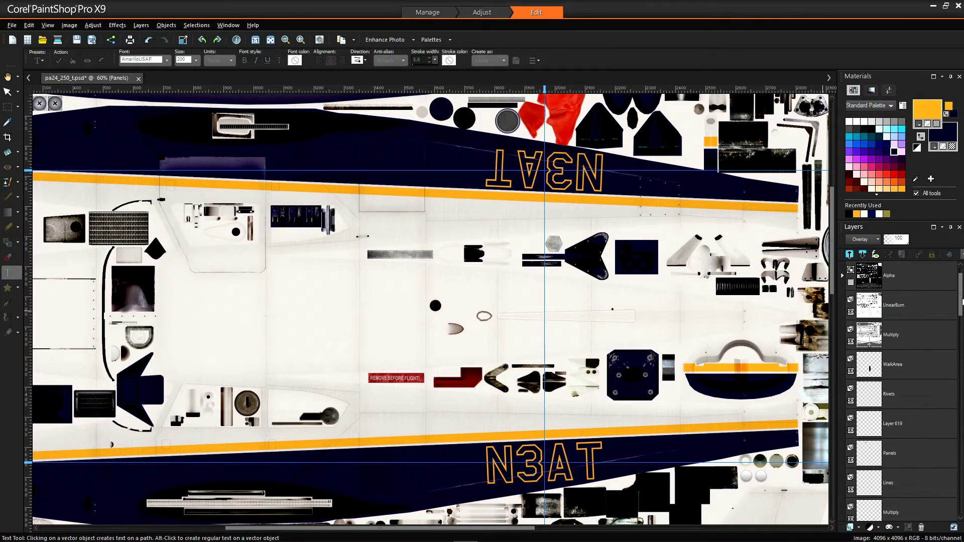
mouse_move(960, 301)
mouse_down()
mouse_move(957, 354)
mouse_move(959, 339)
mouse_up()
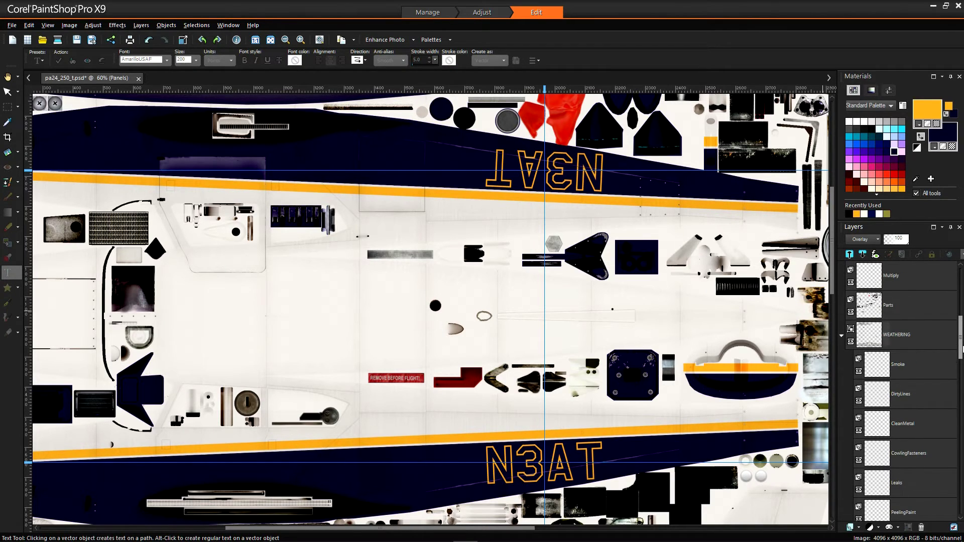
right_click(902, 335)
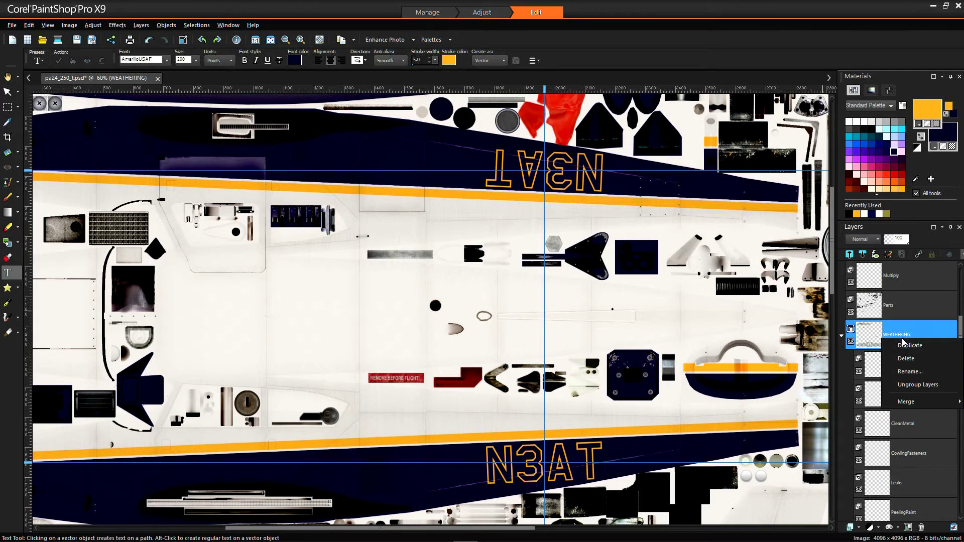
click(919, 386)
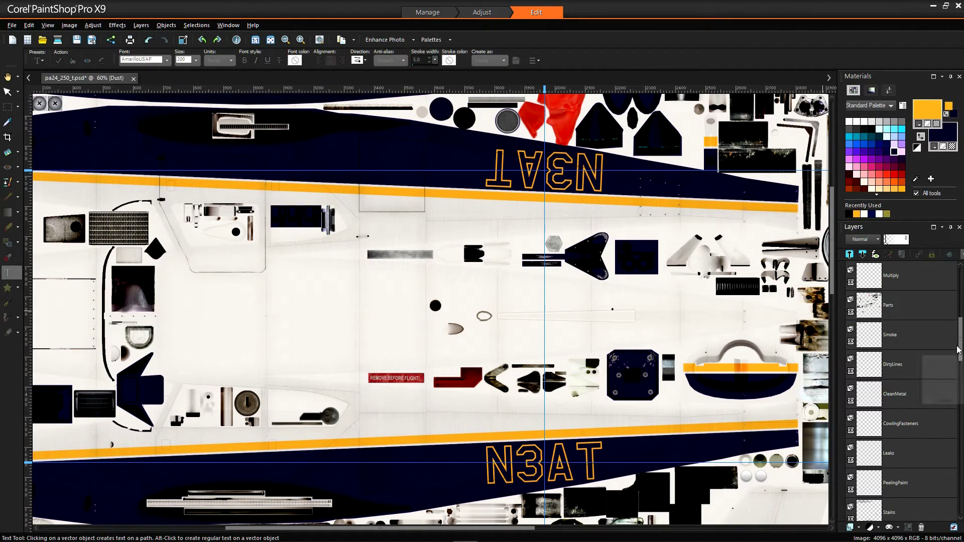
drag(959, 350, 960, 271)
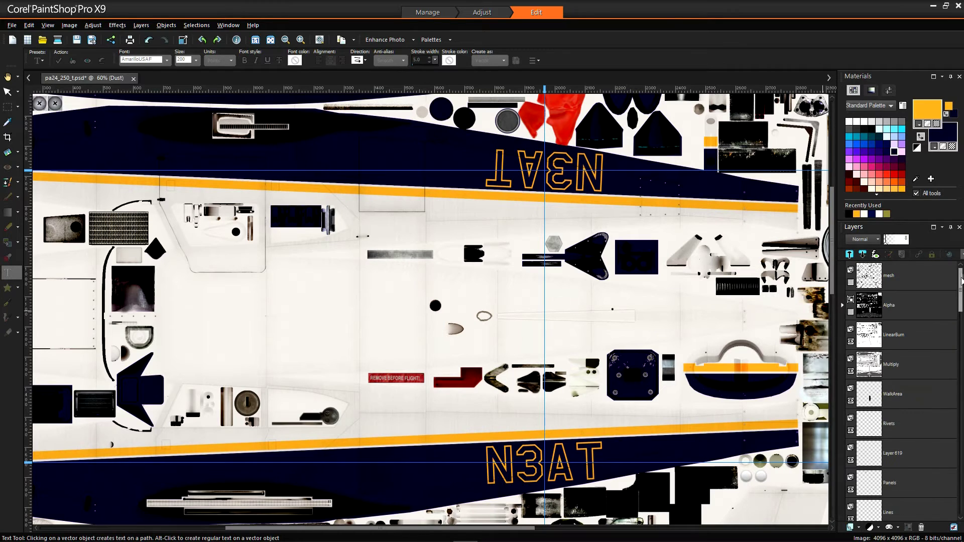
Merge all visible layers into a new Merged layer from the mesh layer
click(904, 280)
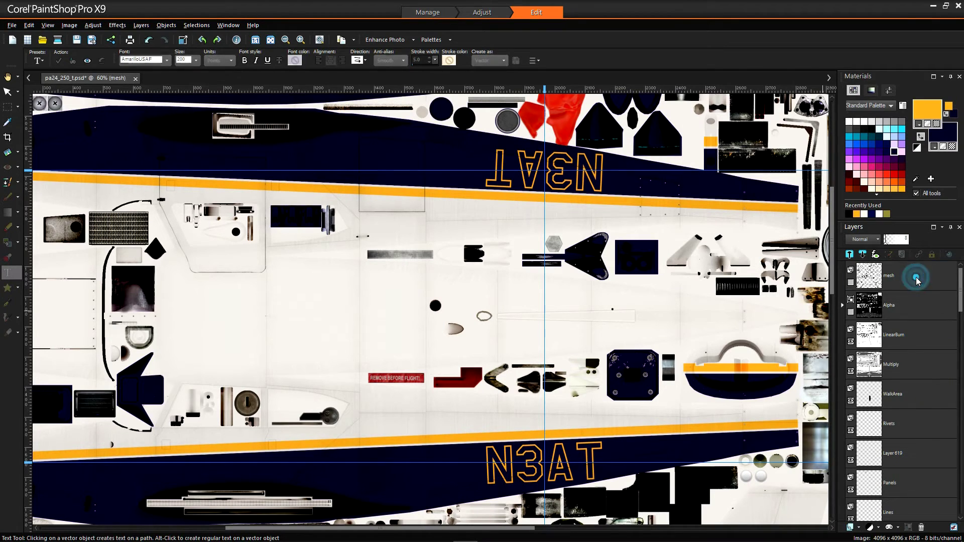
right_click(917, 280)
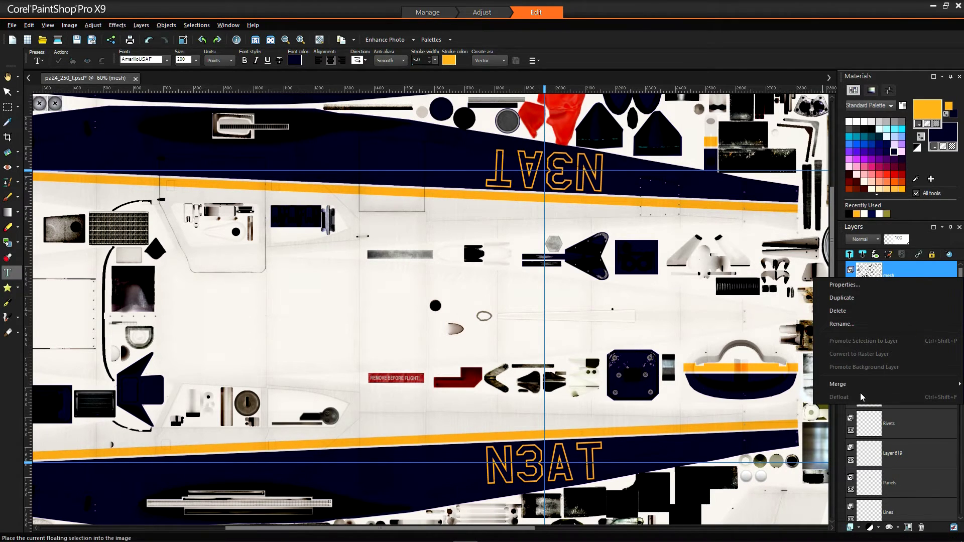
mouse_move(866, 384)
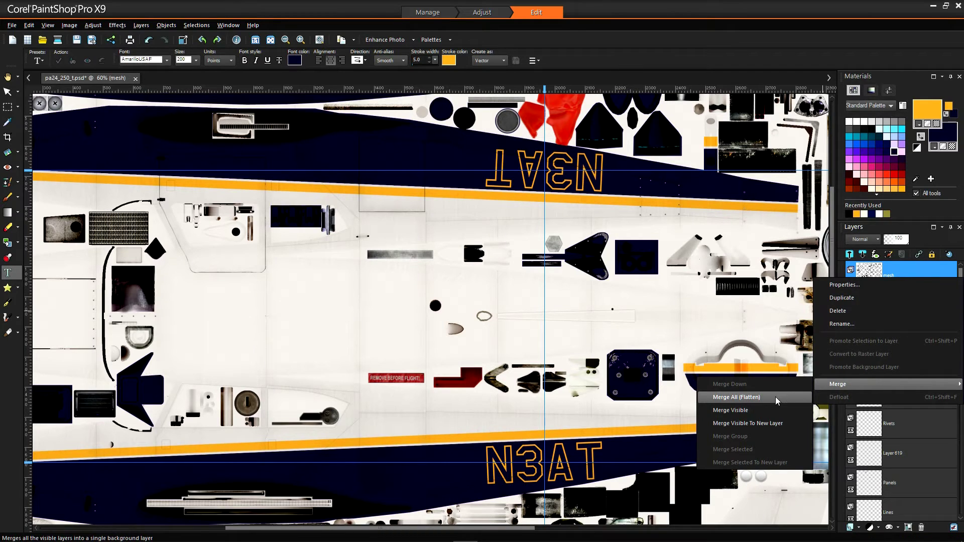
click(748, 423)
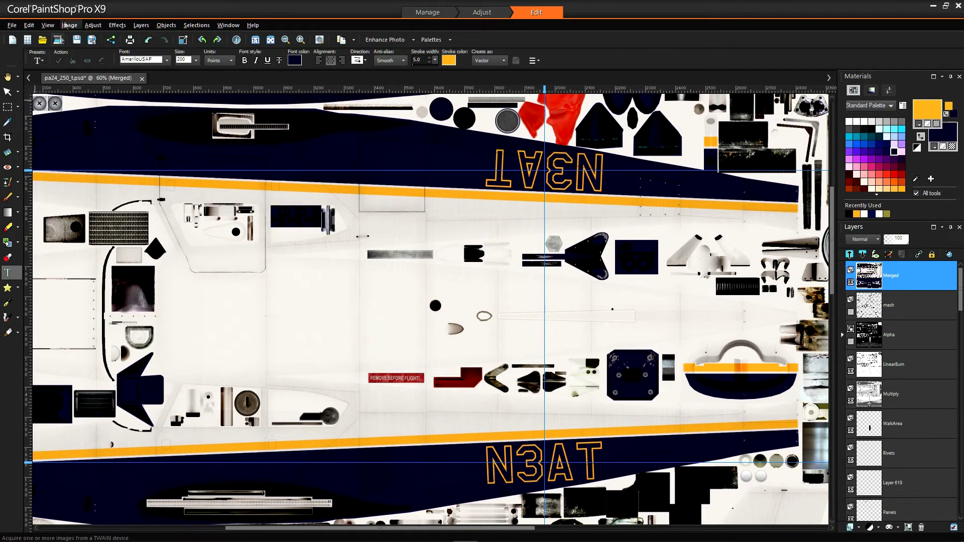
Flip the image vertically and select the entire image
click(70, 25)
mouse_move(81, 190)
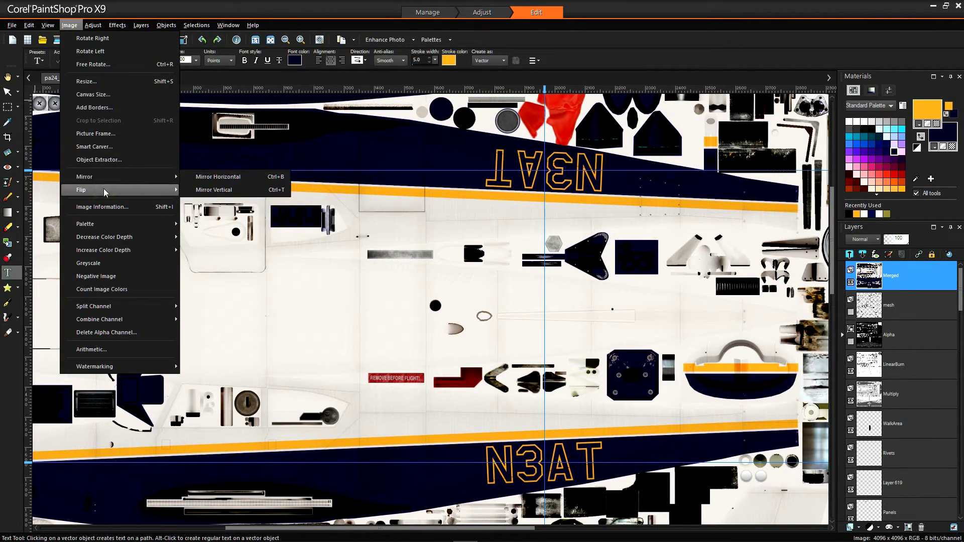
click(209, 203)
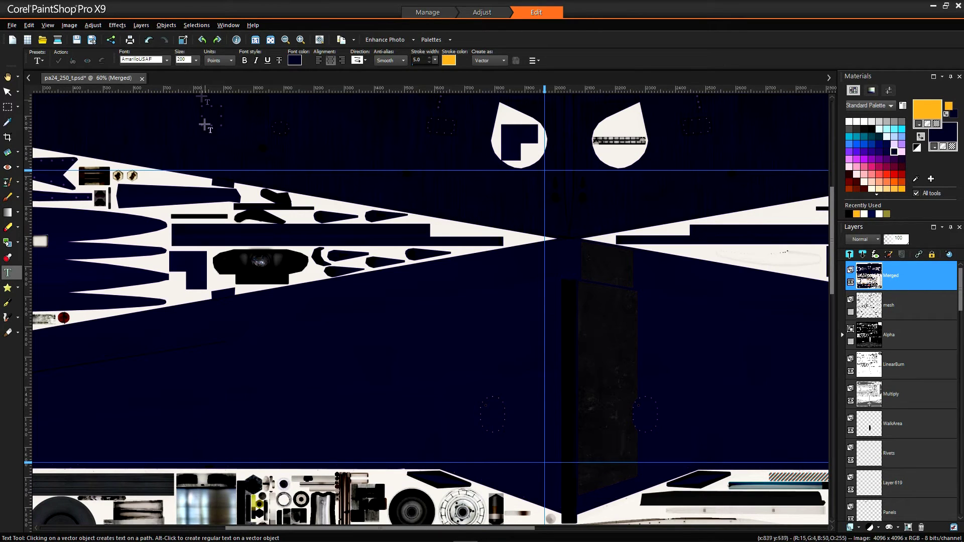
click(198, 26)
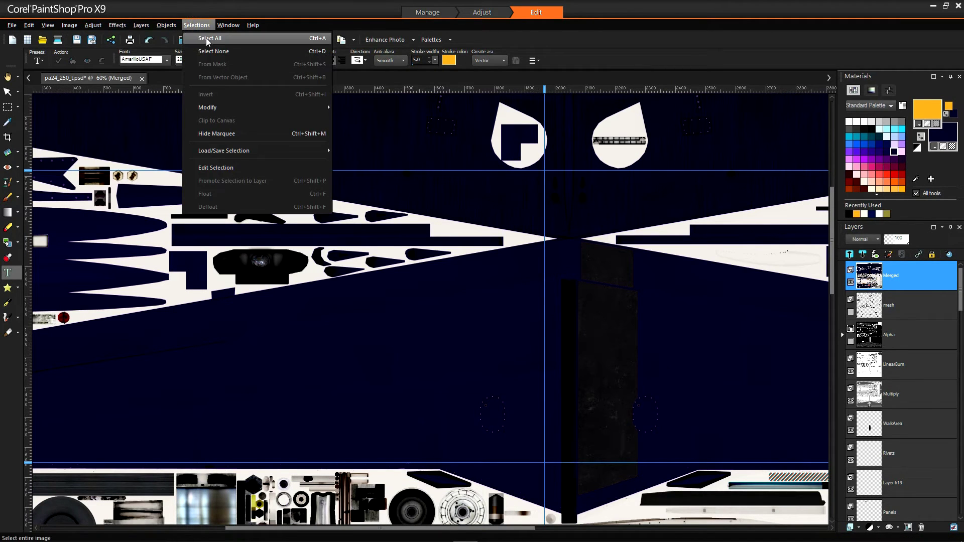
click(206, 39)
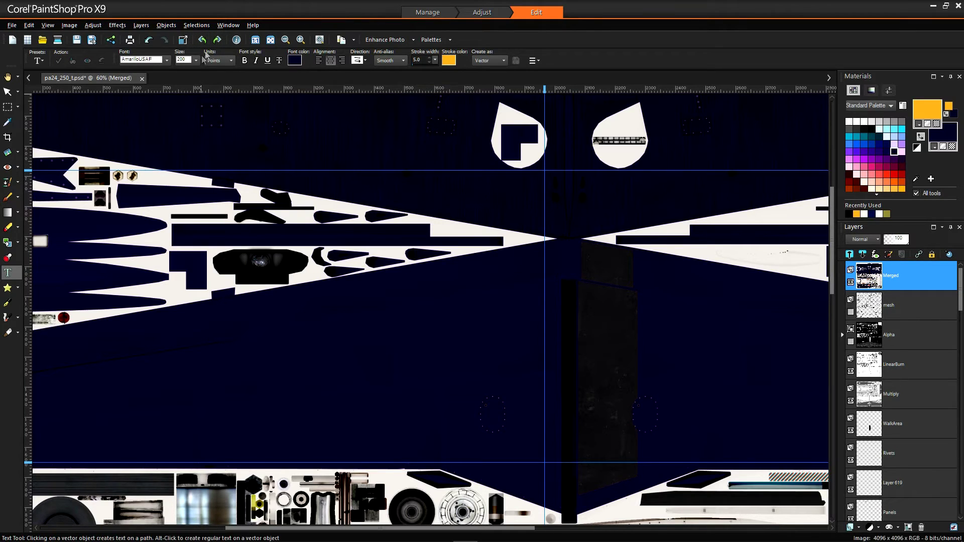
click(29, 26)
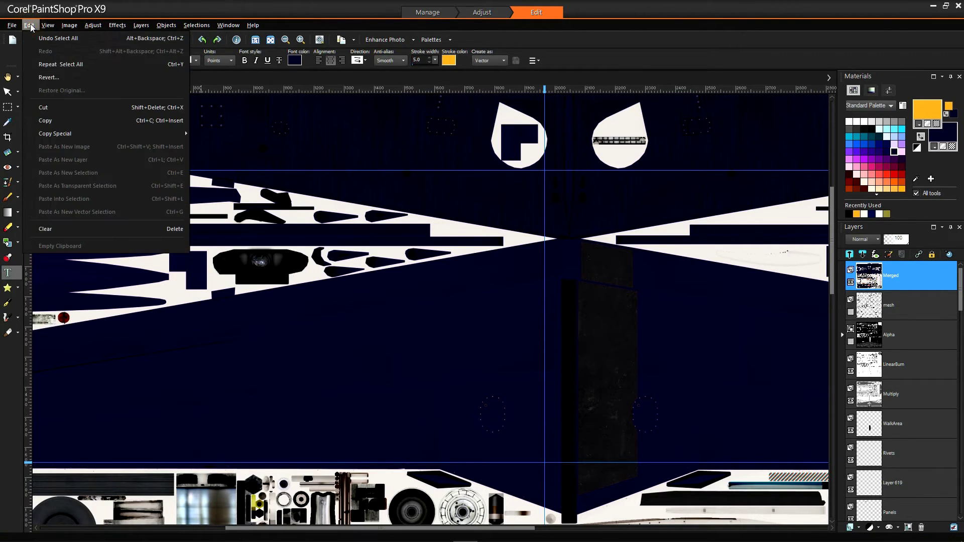
Copy the image, then browse to I:\FSX\SimObjects\Airplanes\A2A_Piper_PA24_250_Comanche
click(48, 121)
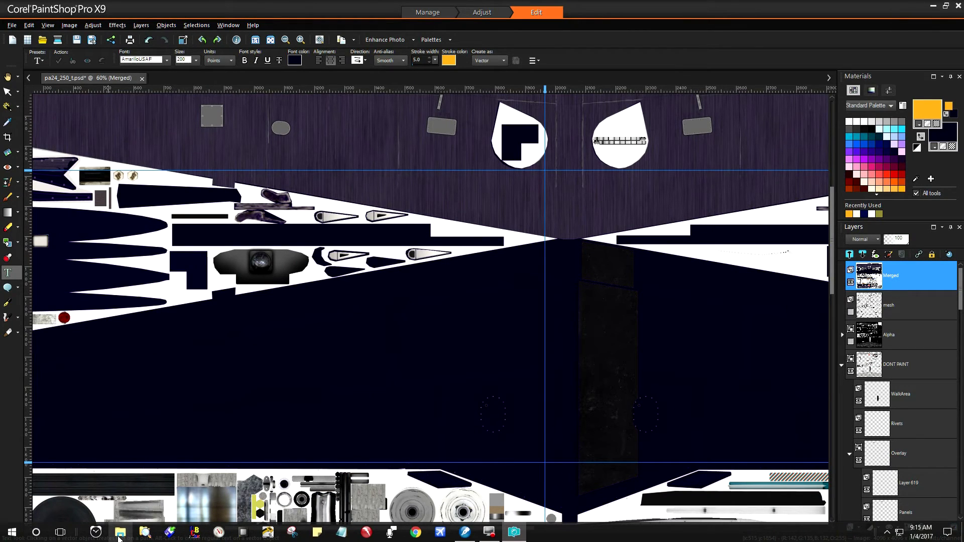
click(121, 534)
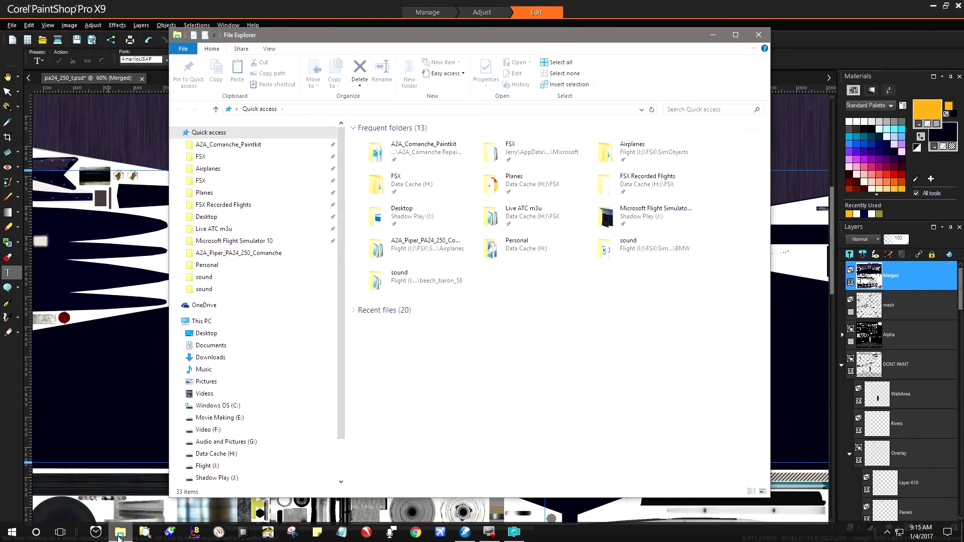
click(182, 466)
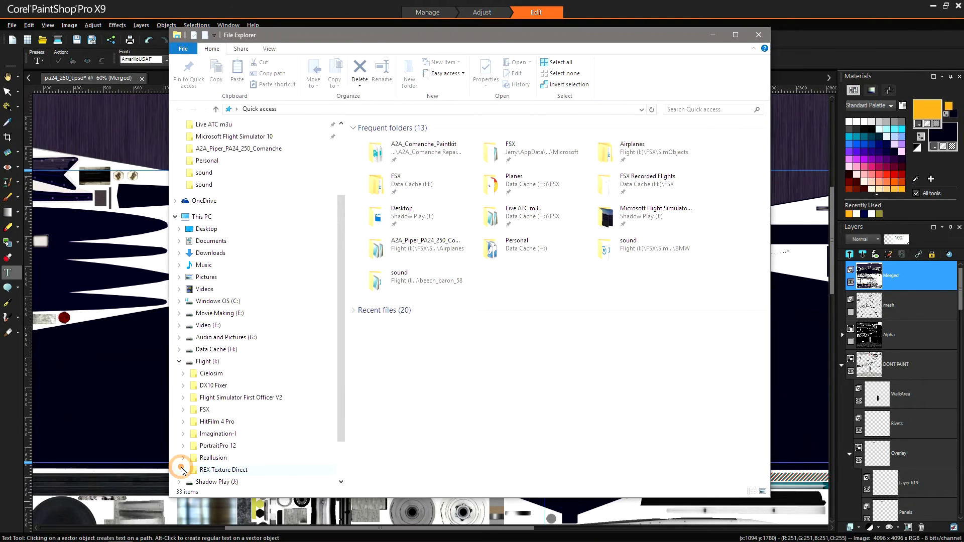
click(183, 410)
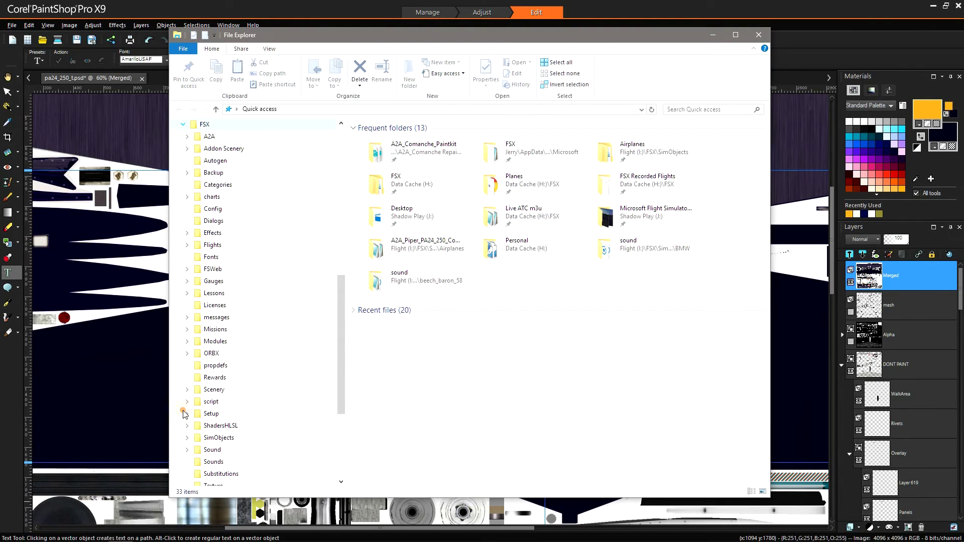
click(188, 439)
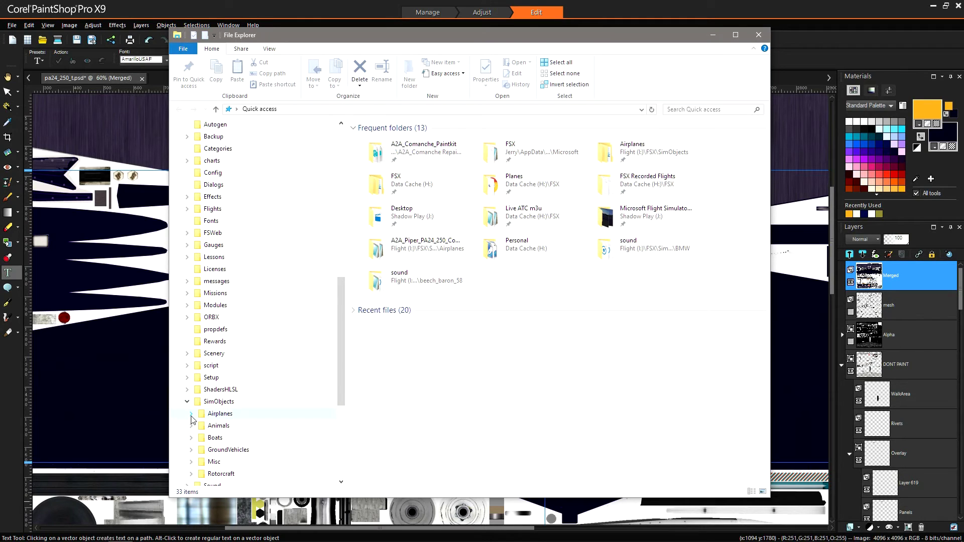
click(191, 414)
click(255, 148)
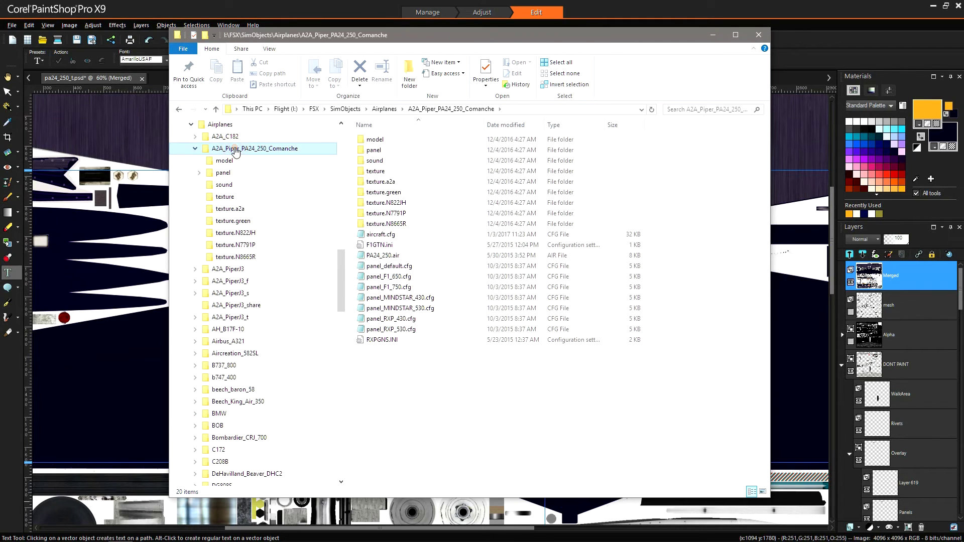
Copy and paste the texture.N8665R folder within the Comanche folder
right_click(401, 225)
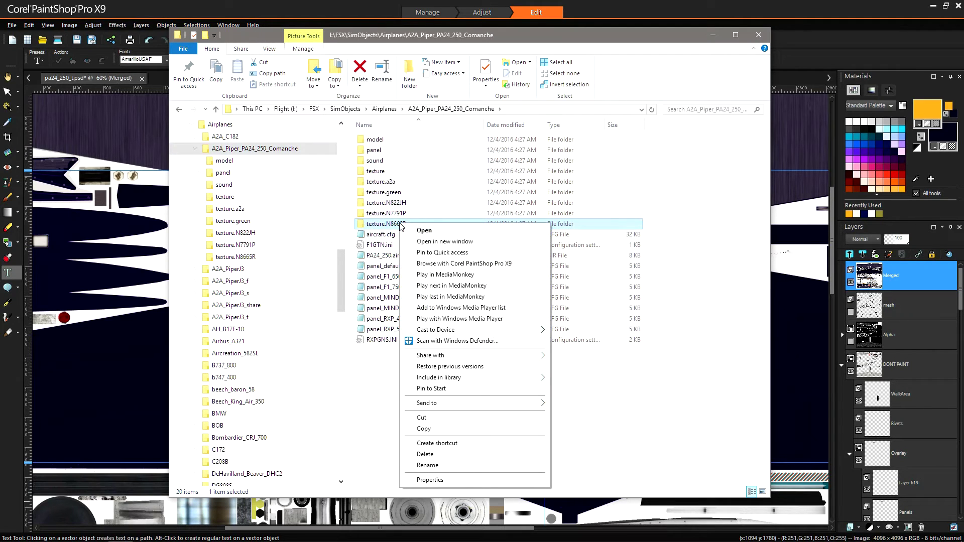
click(434, 430)
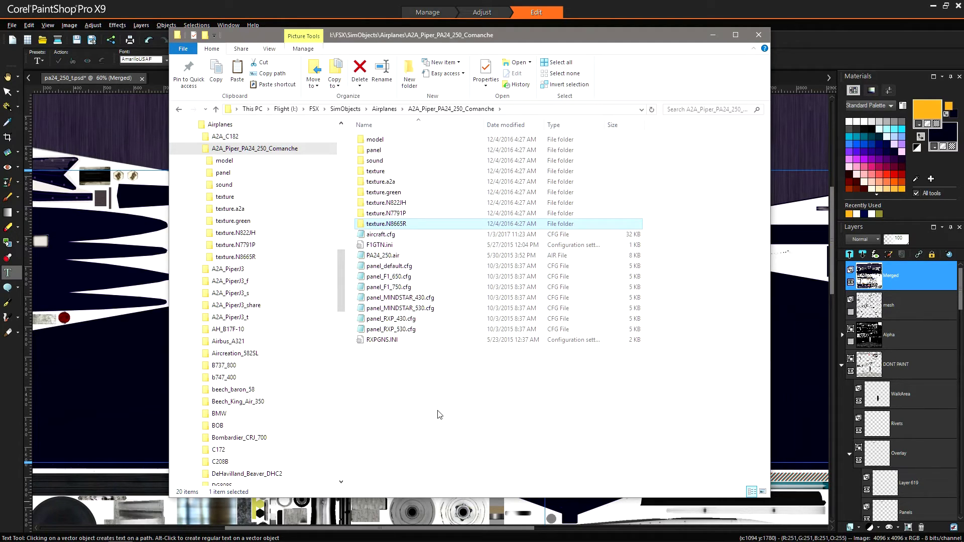
right_click(439, 415)
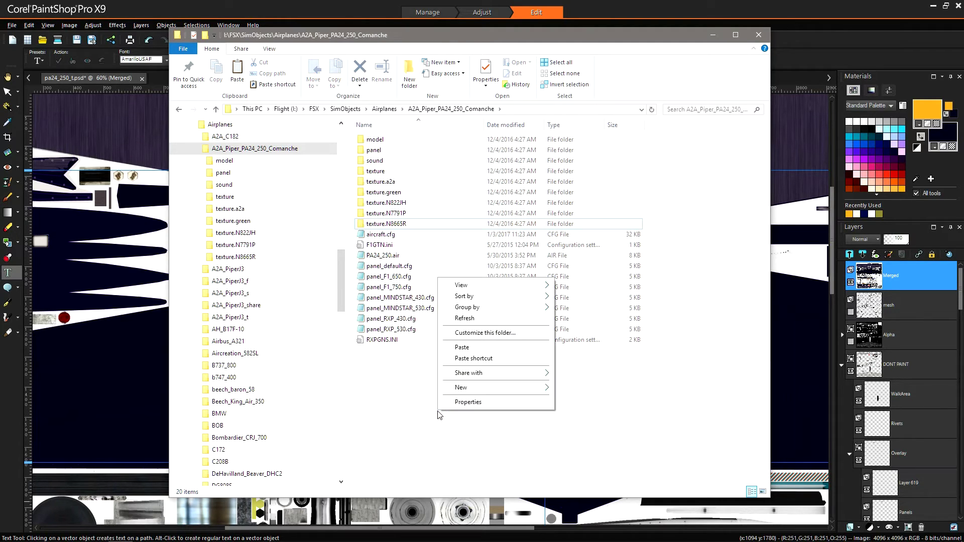
click(462, 347)
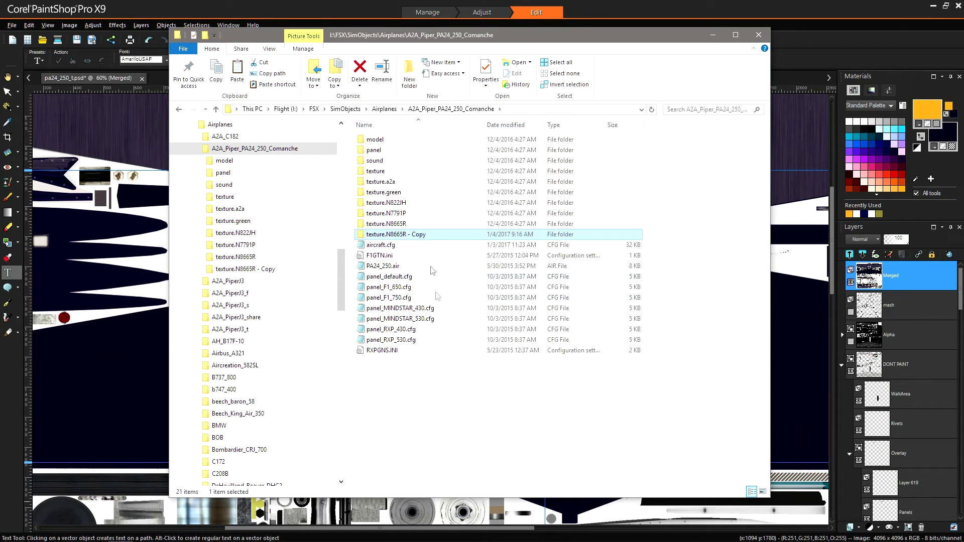
Rename the duplicated folder to texture.N3AT
right_click(419, 235)
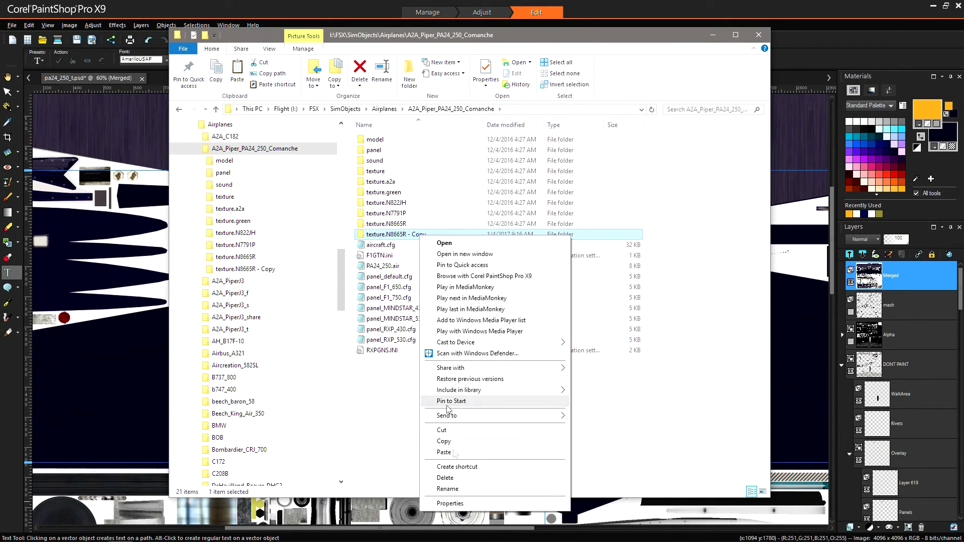
click(448, 488)
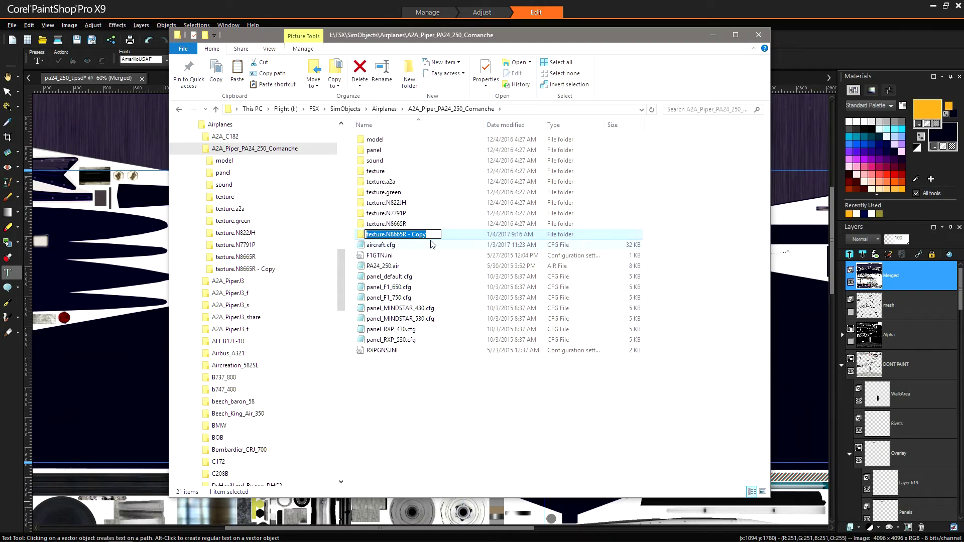
drag(436, 234, 395, 235)
text(3AT)
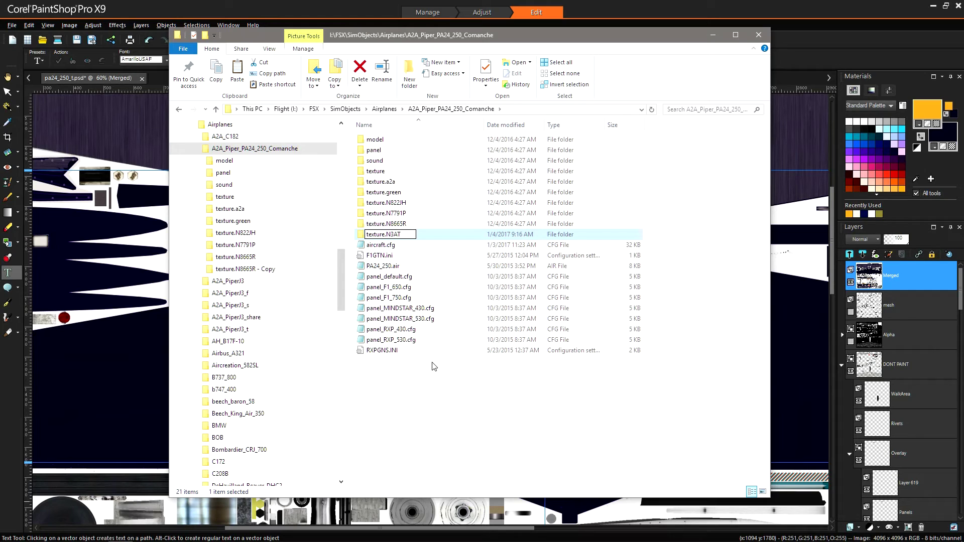
key(Return)
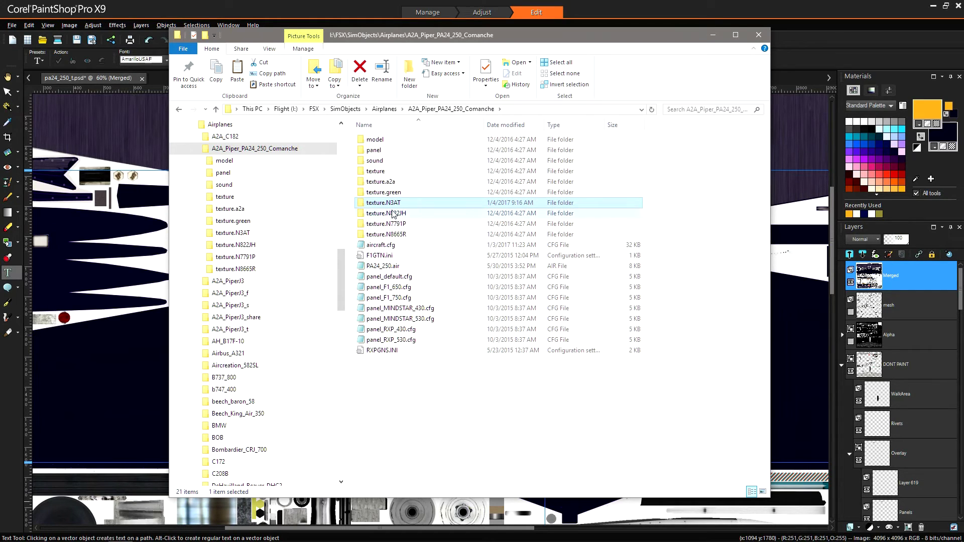
Enter texture.N3AT and open pa24_250_t.dds with DXT1 Bitmap Manipulator
double_click(393, 204)
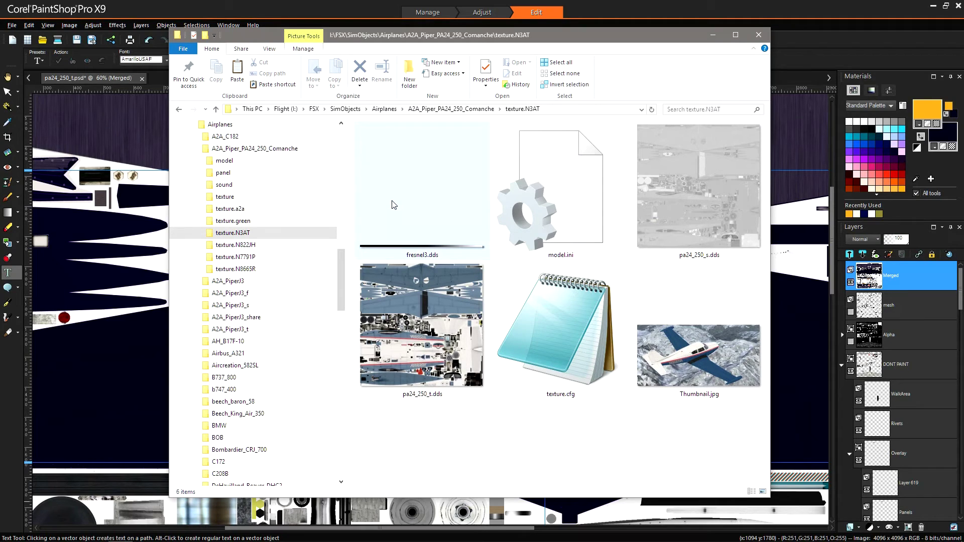
right_click(428, 348)
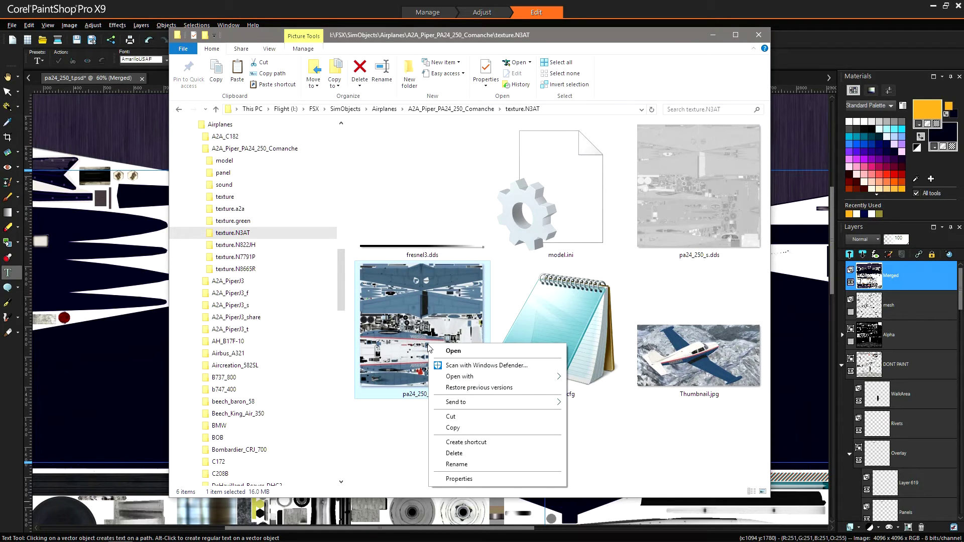
mouse_move(460, 377)
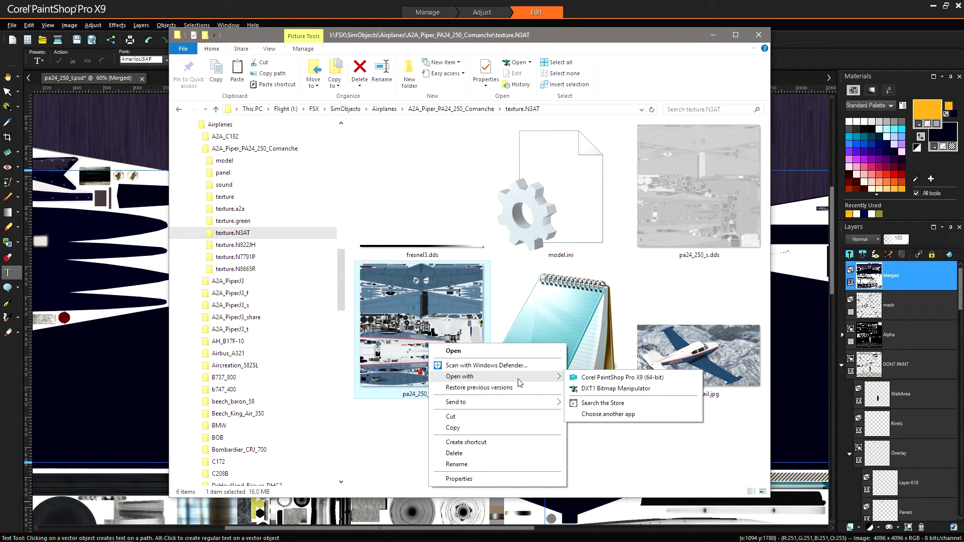
click(603, 390)
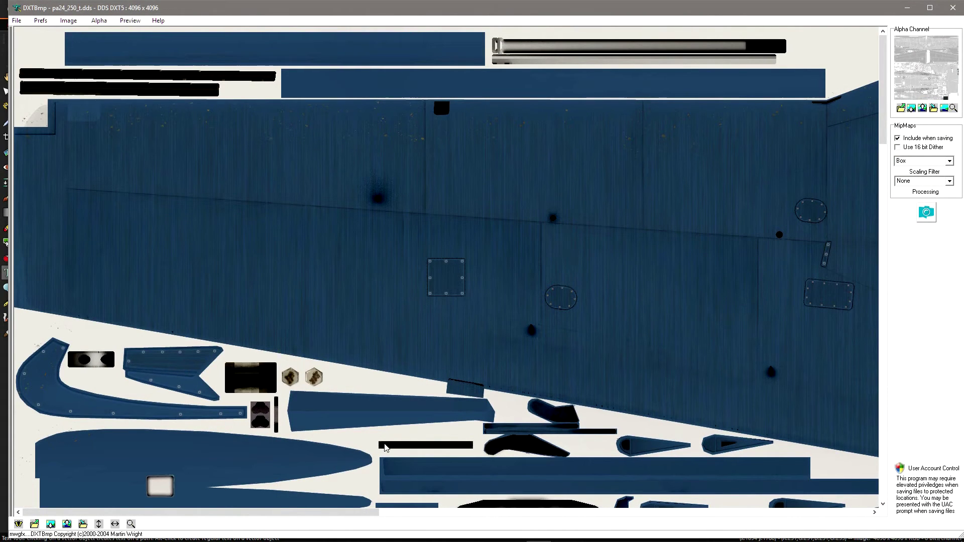
Select Corel PaintShop Pro.exe as the editor via Prefs > Select Editor
click(41, 21)
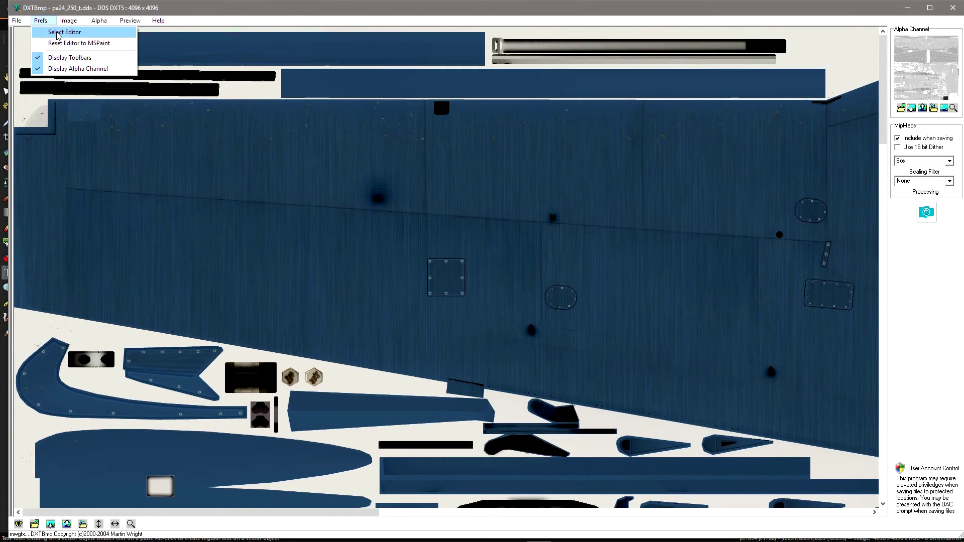
click(64, 32)
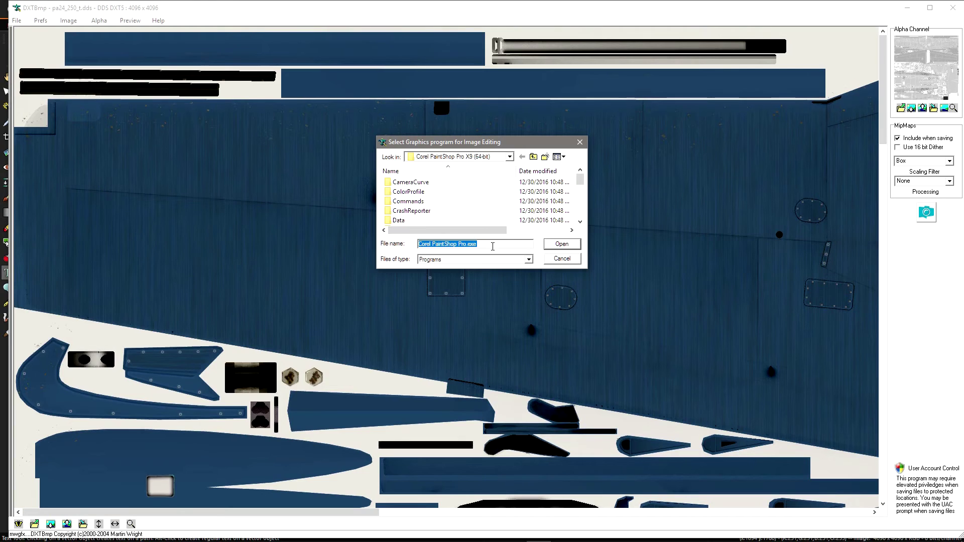
click(562, 245)
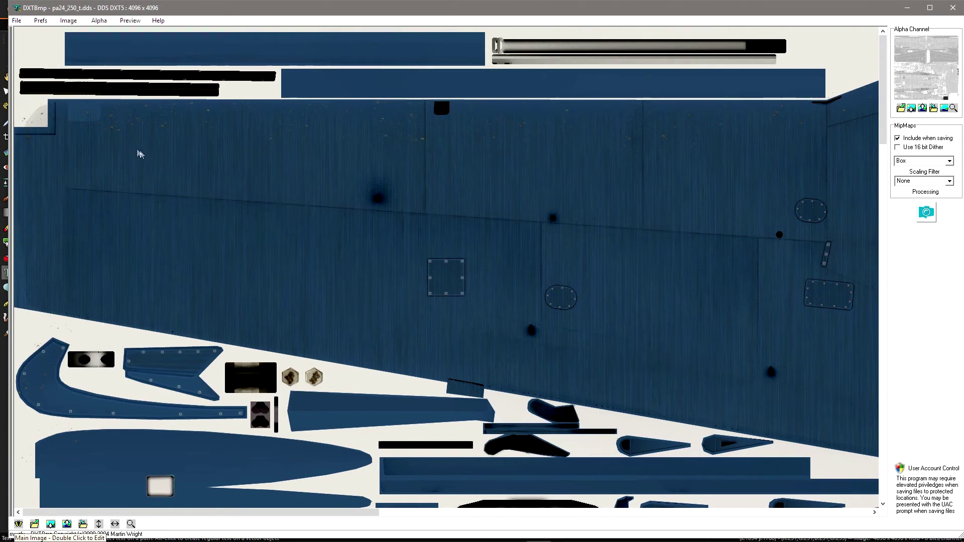
Send pa24_250_t.dds from DXTBmp to PaintShop Pro as norm.bmp
click(68, 20)
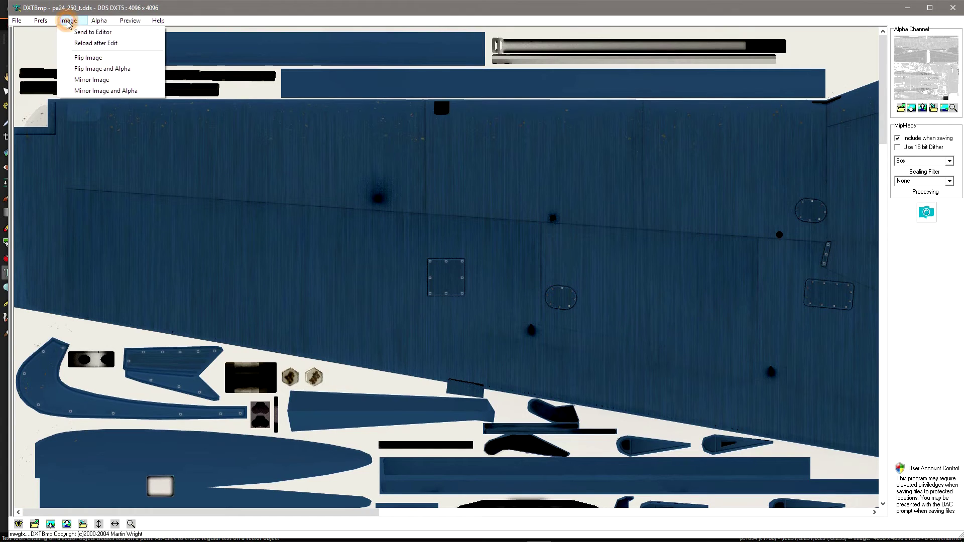
click(93, 32)
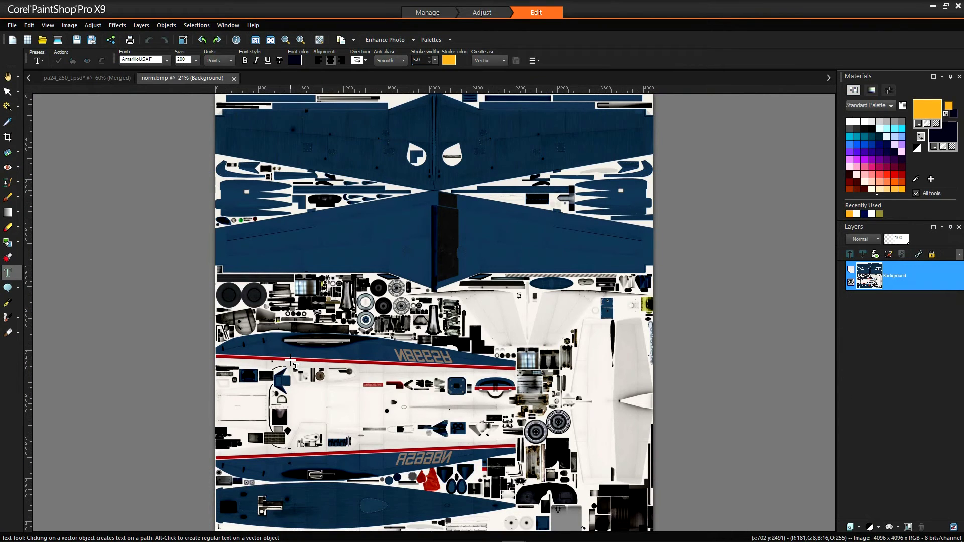
key(a)
Paste the indigo-and-gold N3AT texture over the whole image, deselect, and save on close
click(196, 25)
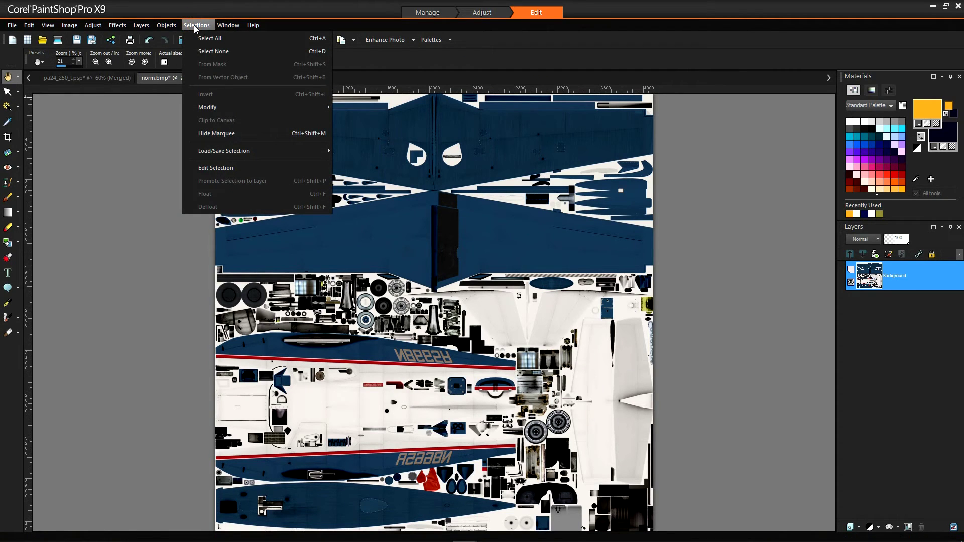
click(210, 38)
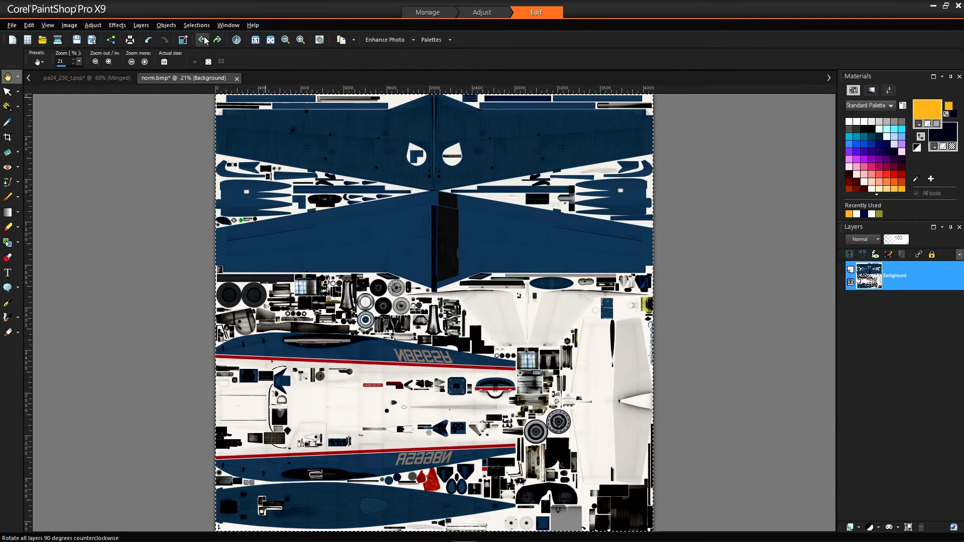
click(29, 25)
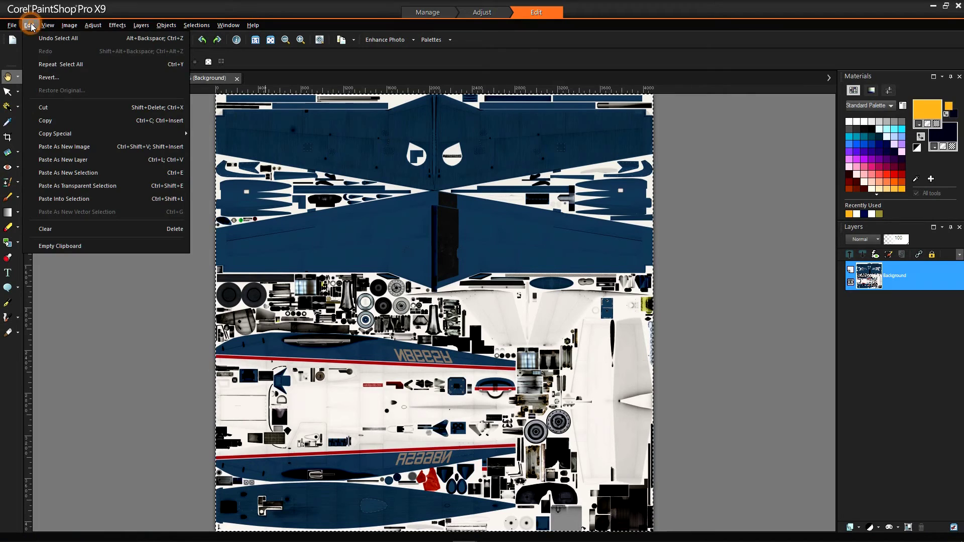
click(75, 201)
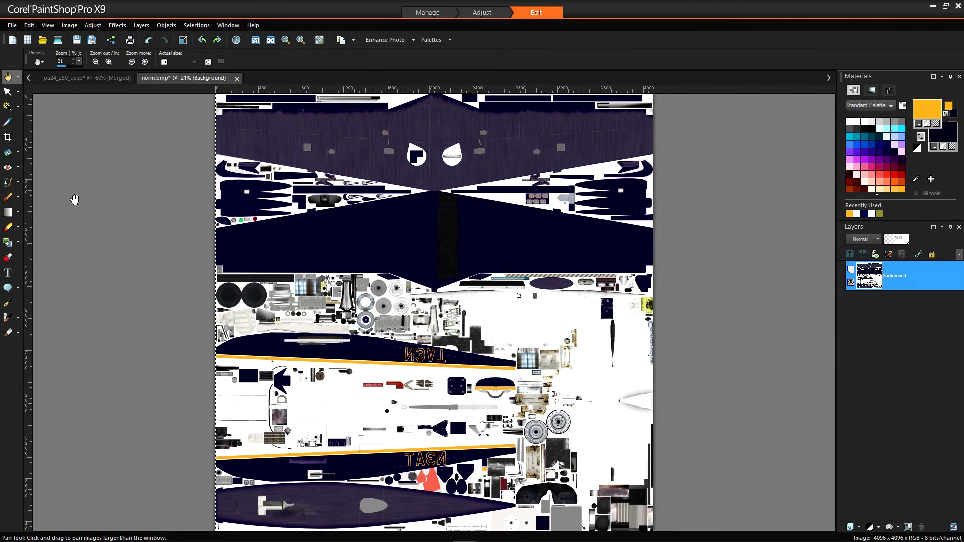
click(196, 26)
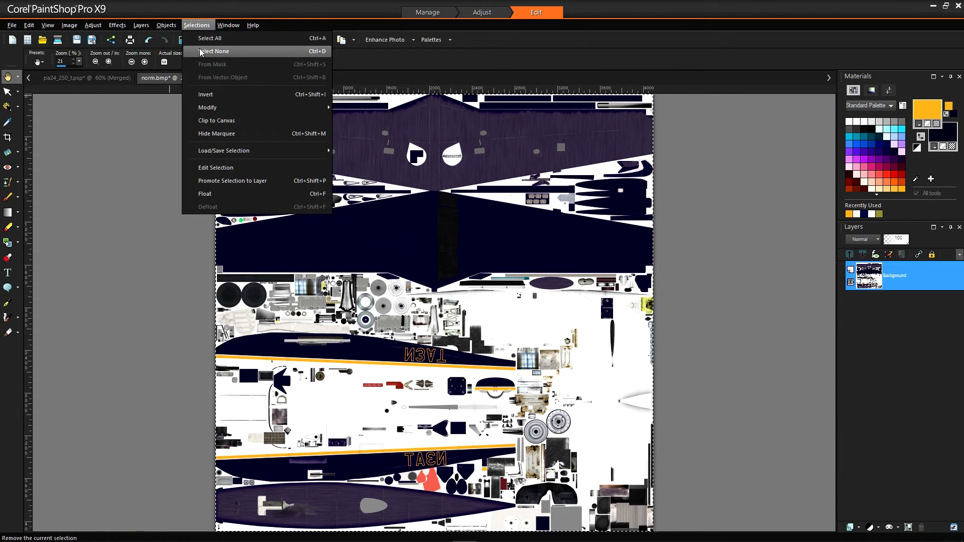
click(212, 52)
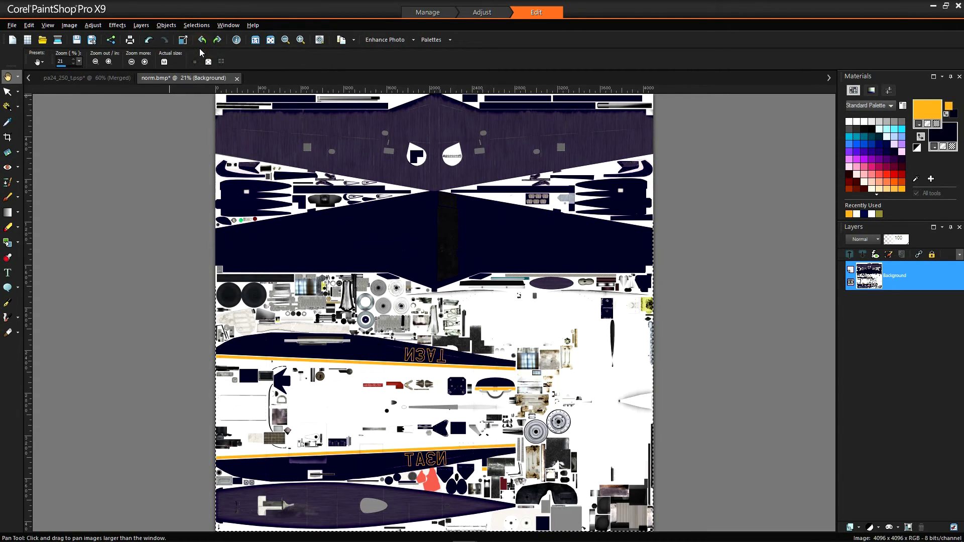
click(237, 78)
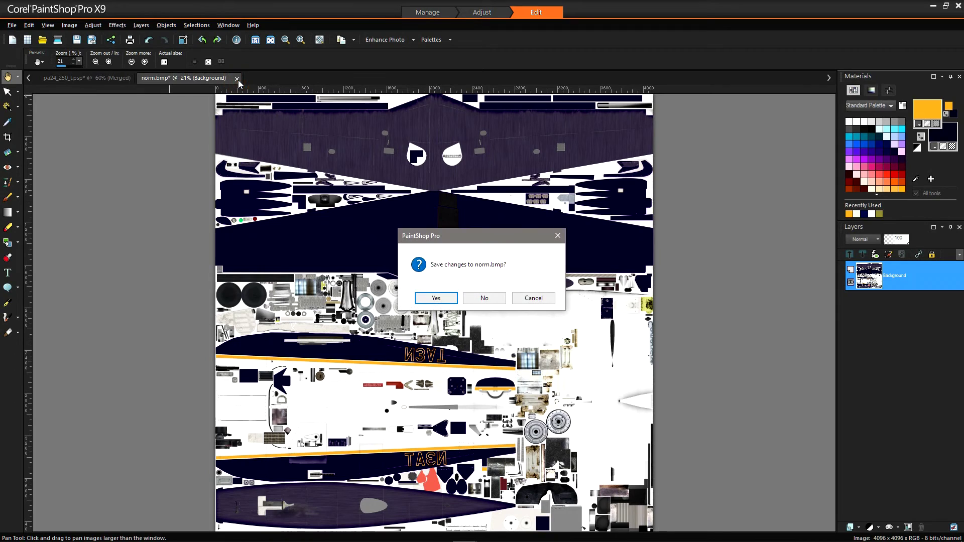
click(452, 301)
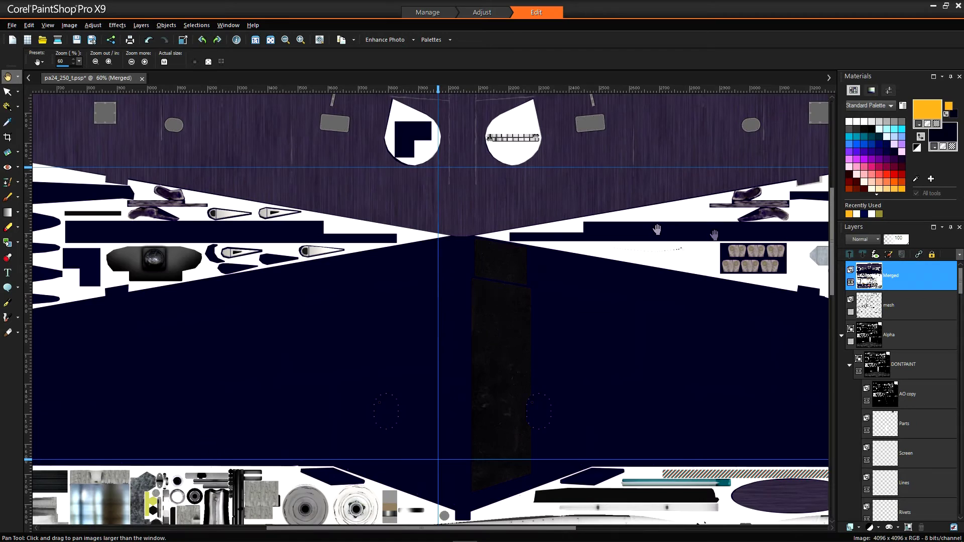
Delete the Merged layer from the paint kit
right_click(911, 278)
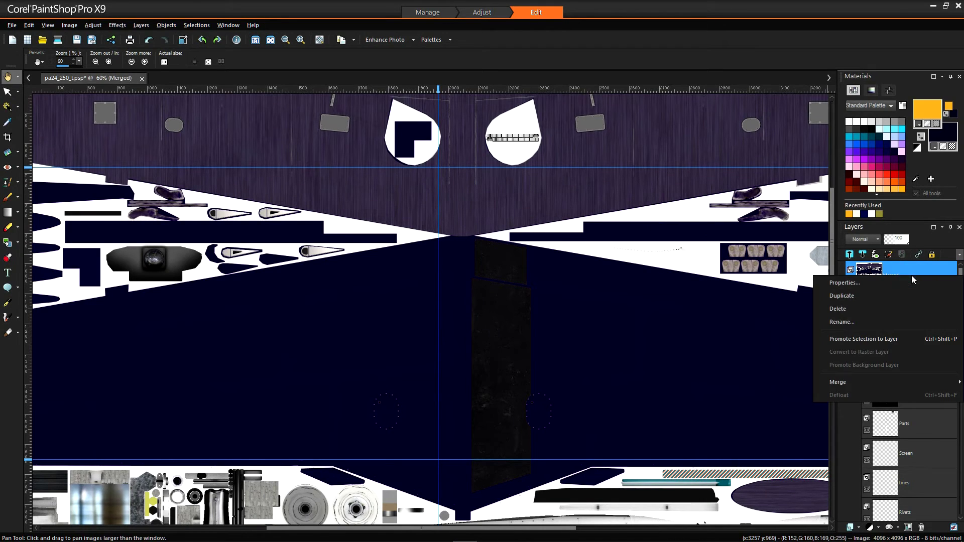
click(854, 311)
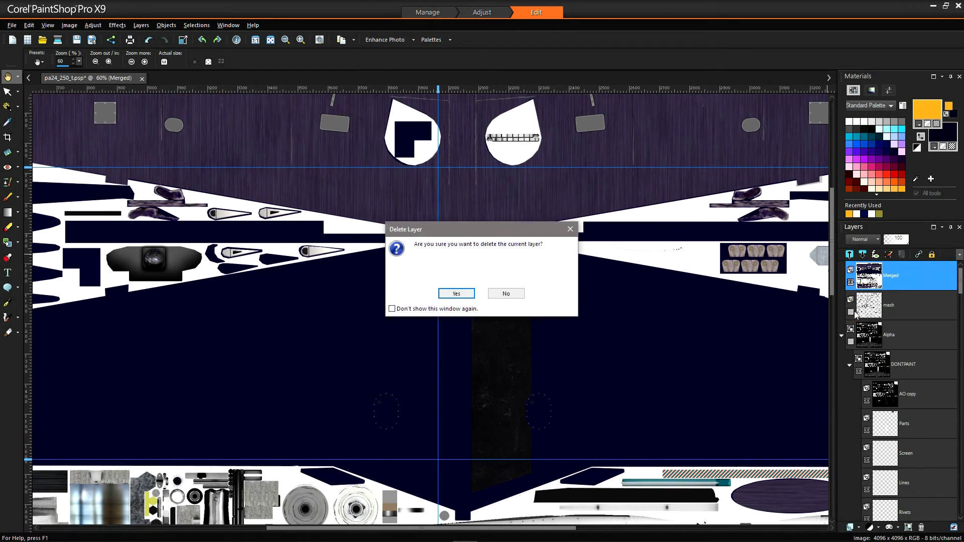
click(456, 295)
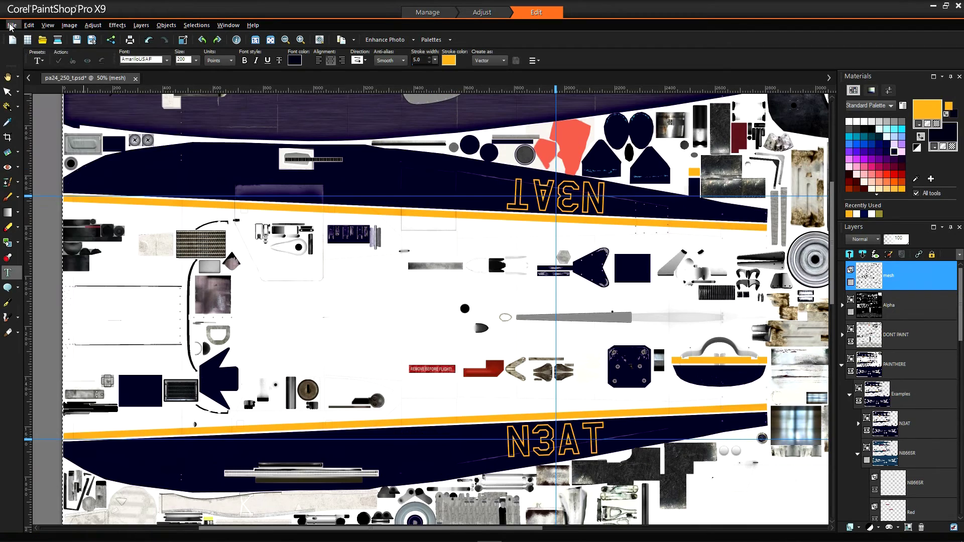
Save the layered texture in PSPIMAGE format as pa24_250_t.psp
click(11, 24)
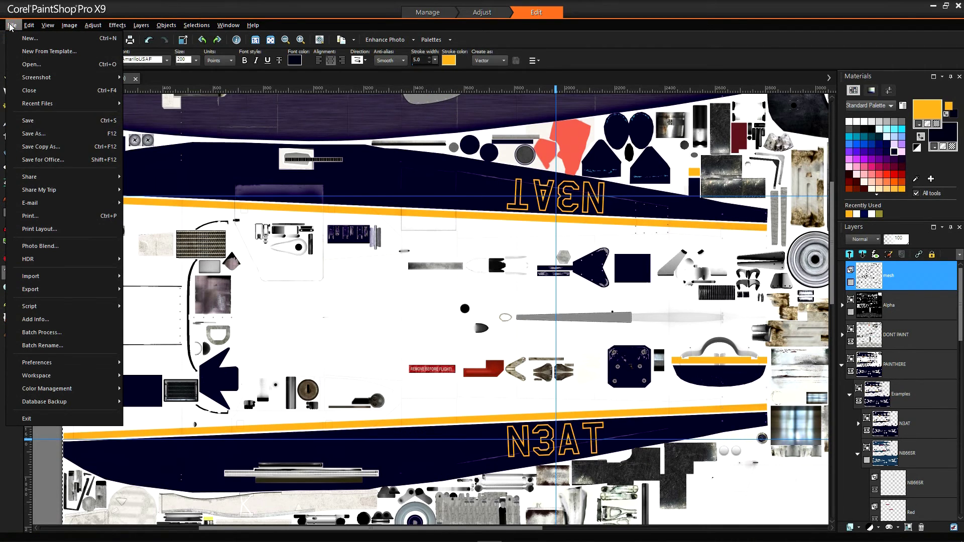
click(33, 134)
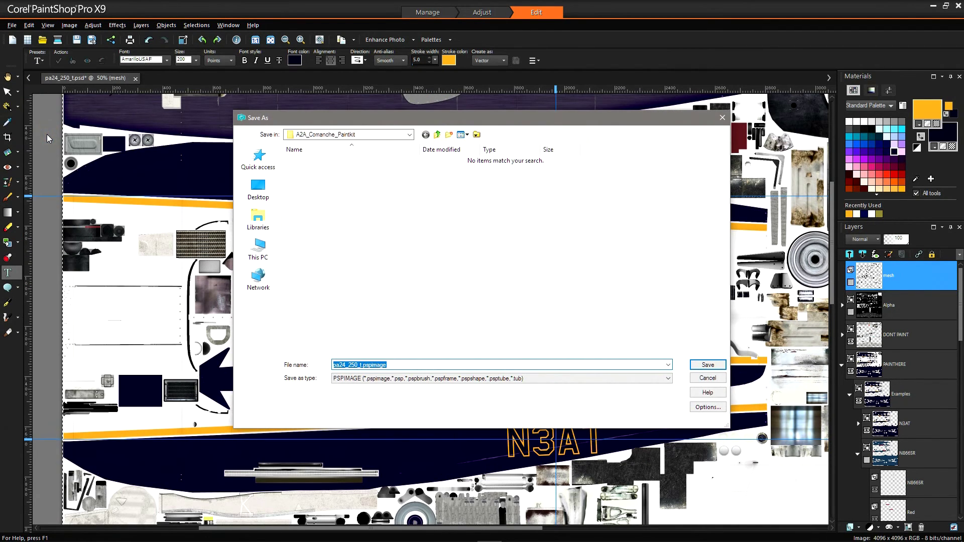
click(668, 379)
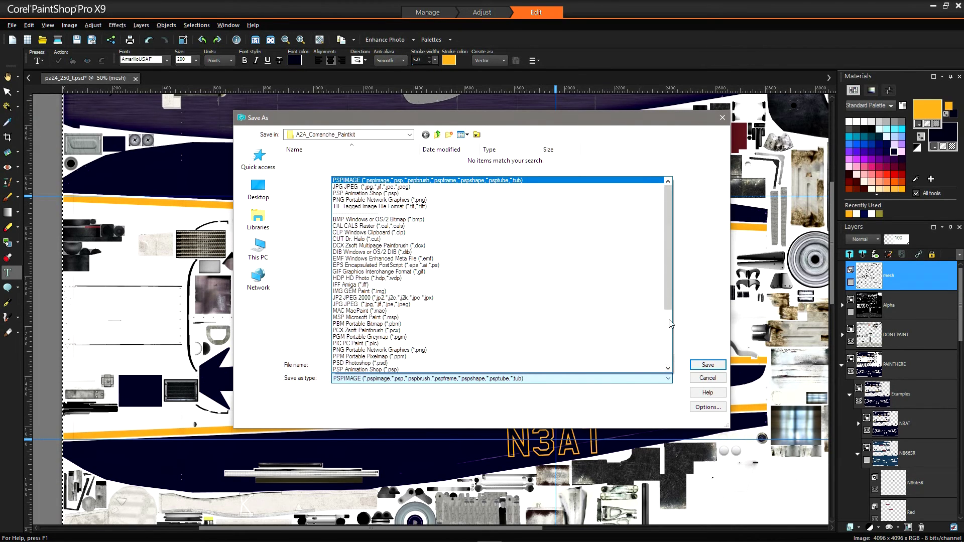
drag(667, 226, 667, 331)
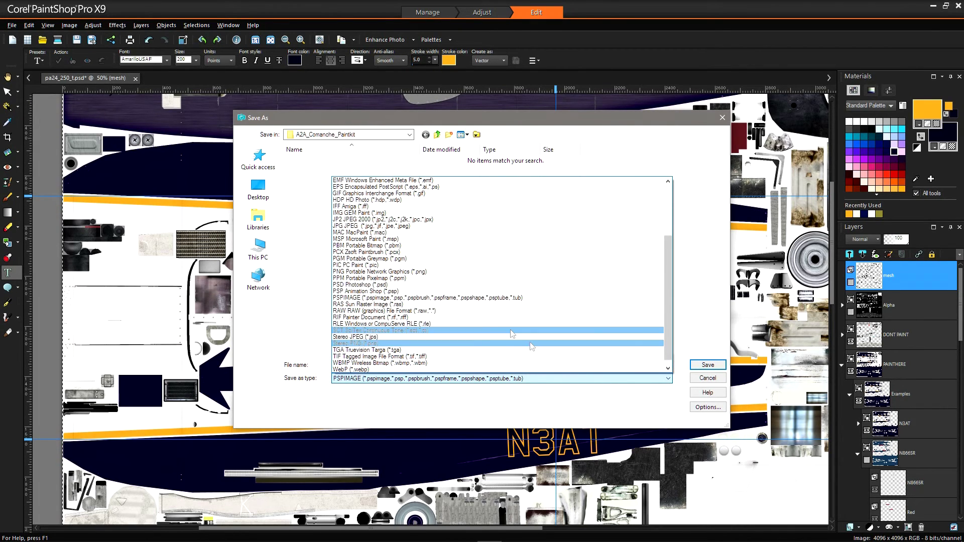
click(454, 298)
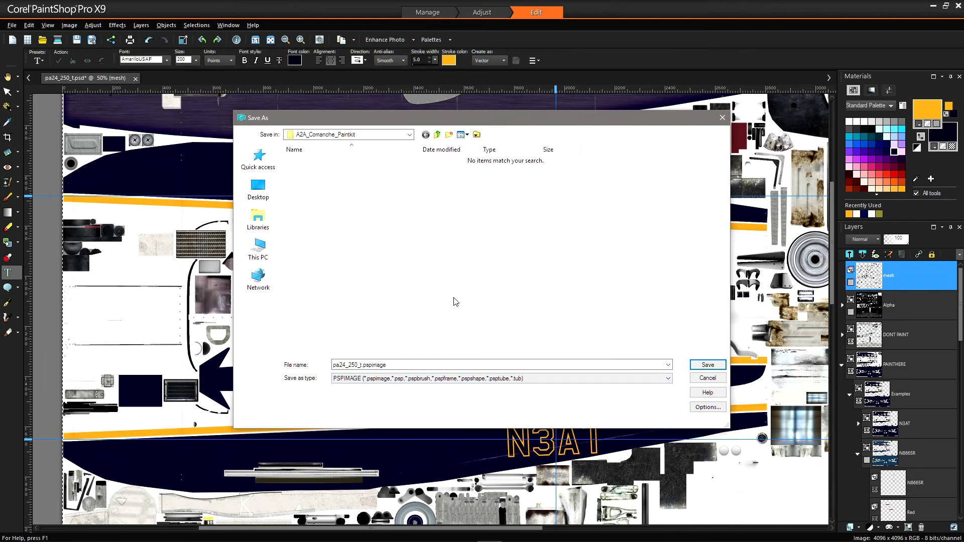
click(393, 364)
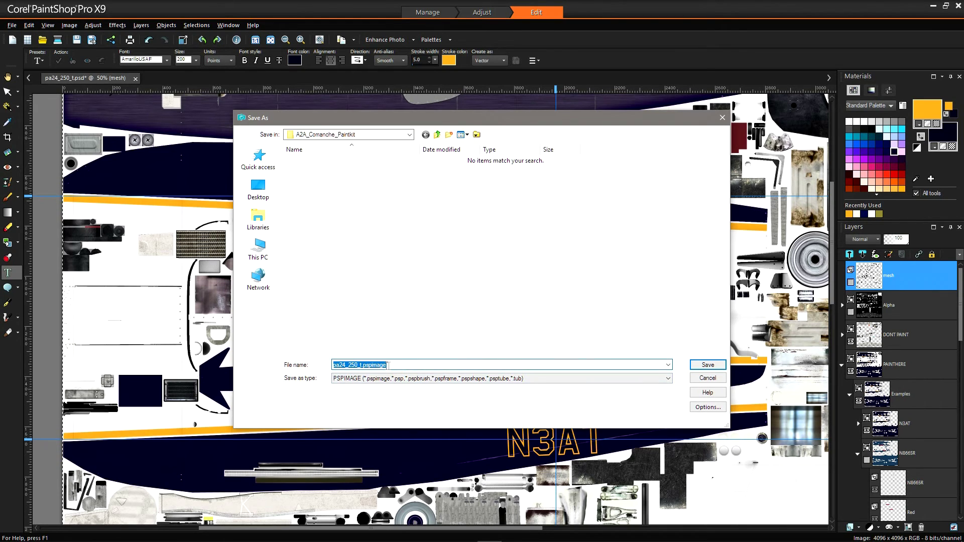
click(387, 364)
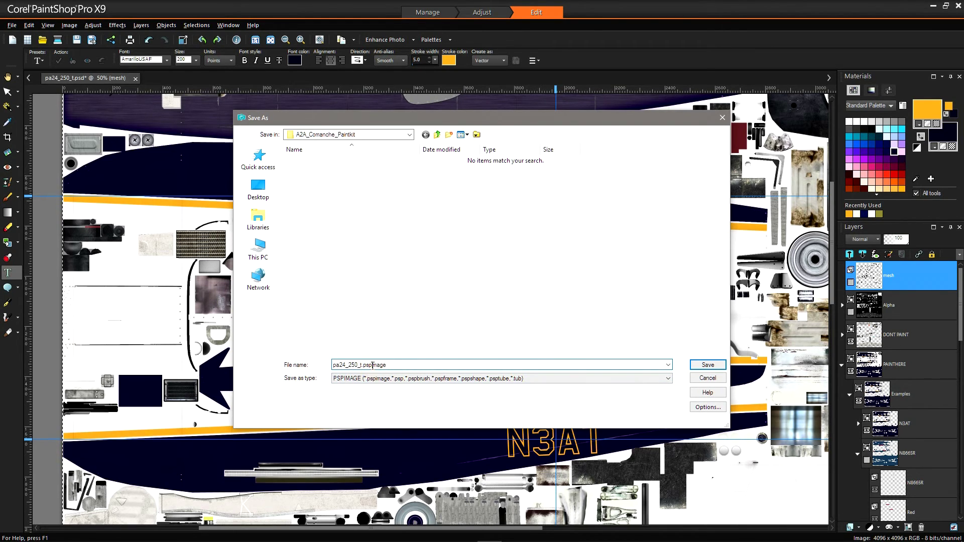
drag(373, 366, 387, 366)
key(Delete)
click(707, 365)
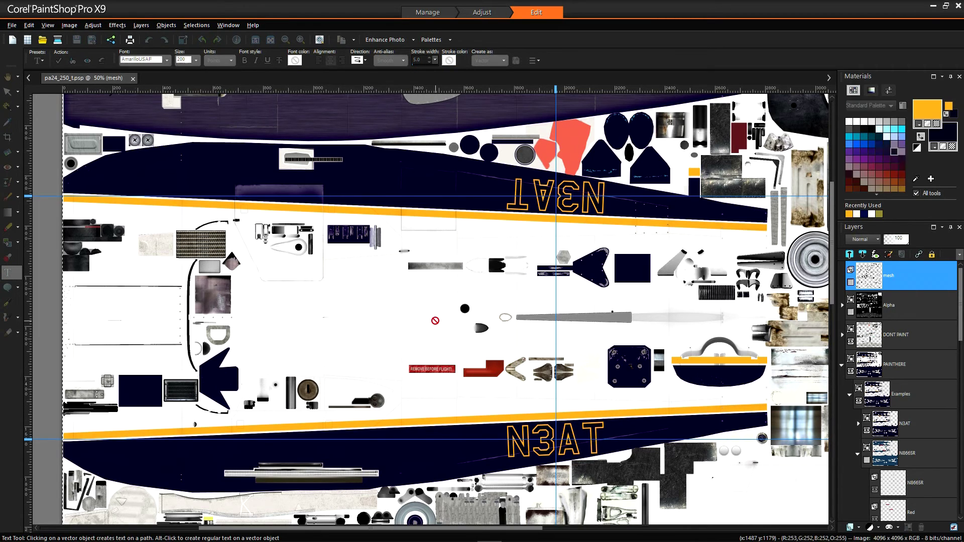
Close PaintShop Pro and reload the edited texture in DXTBmp via Image > Reload after Edit
click(956, 6)
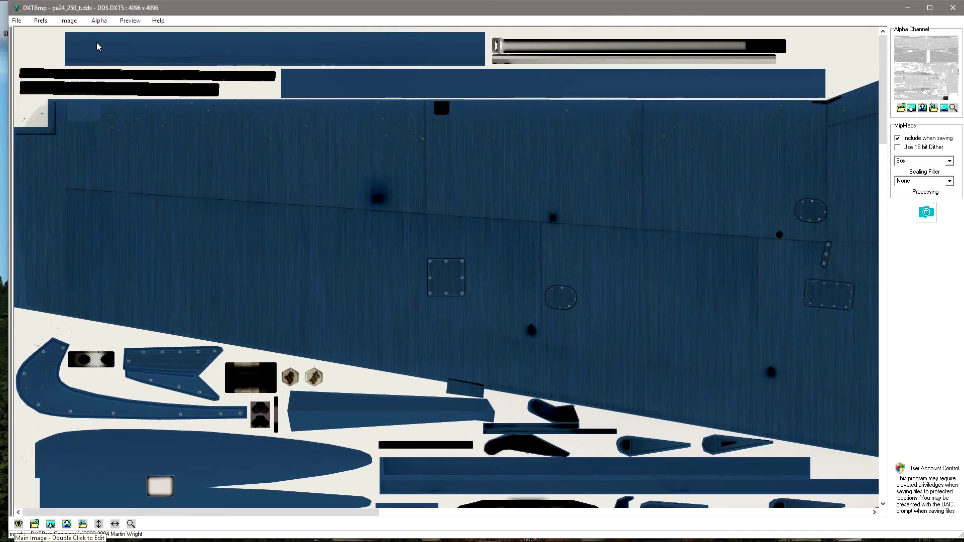
click(69, 21)
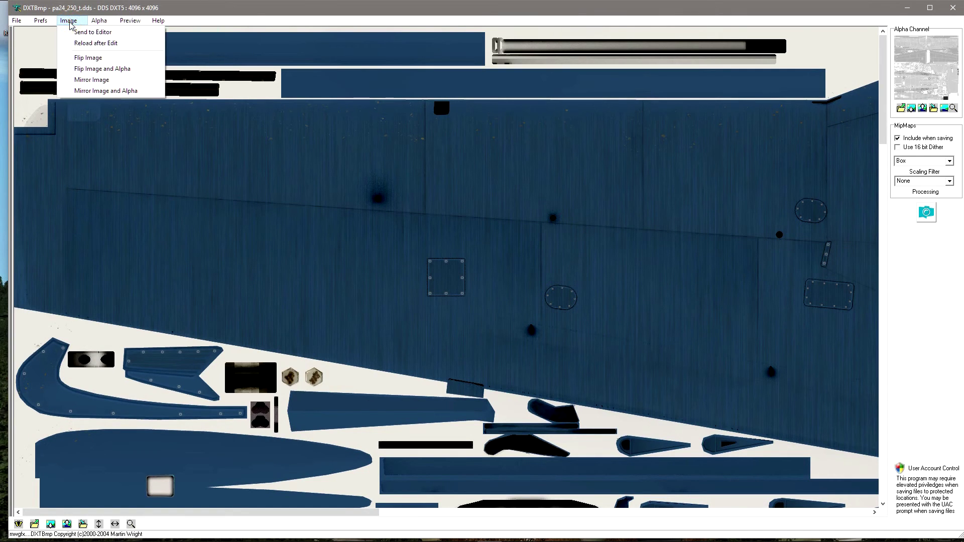
click(91, 44)
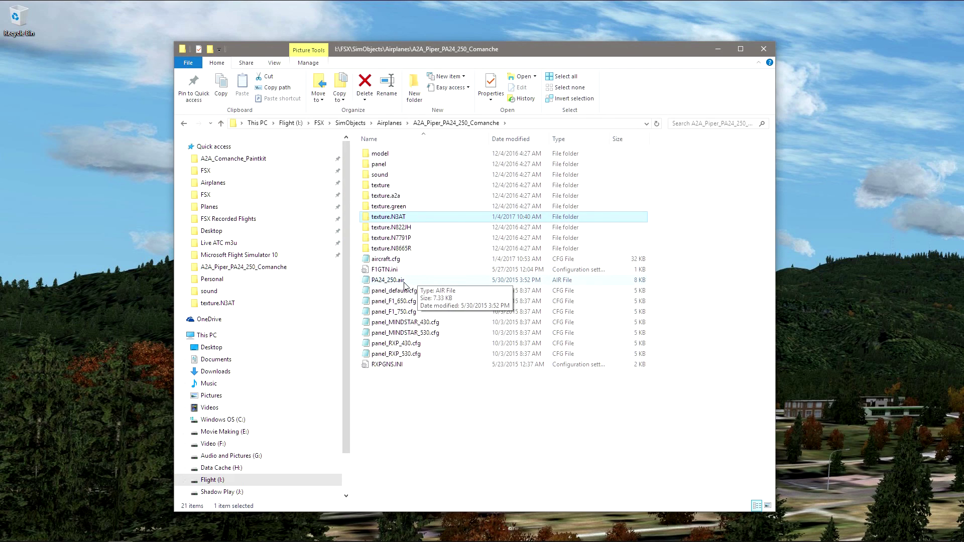
Open aircraft.cfg in Notepad, copy the [fltsim.2] N8665R block, and place the cursor before [General]
right_click(387, 260)
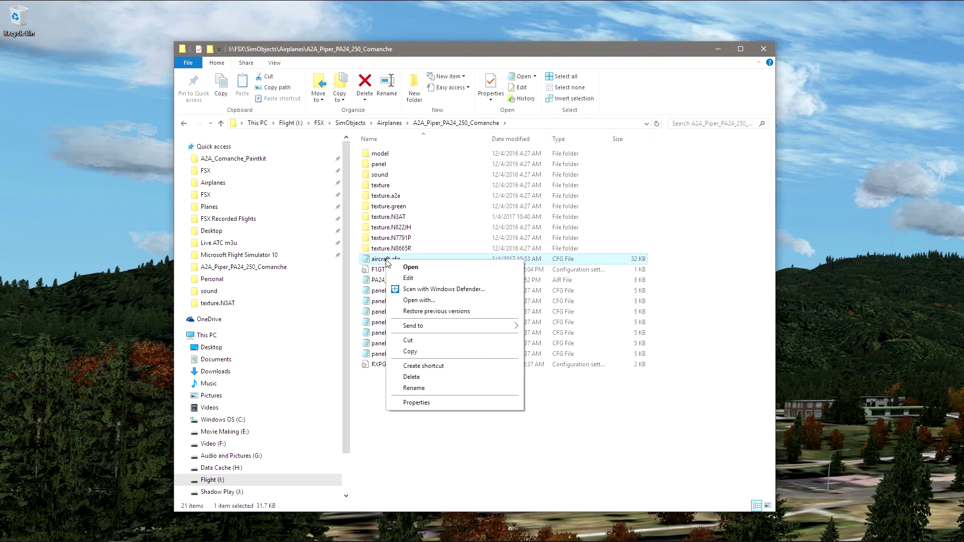
click(420, 281)
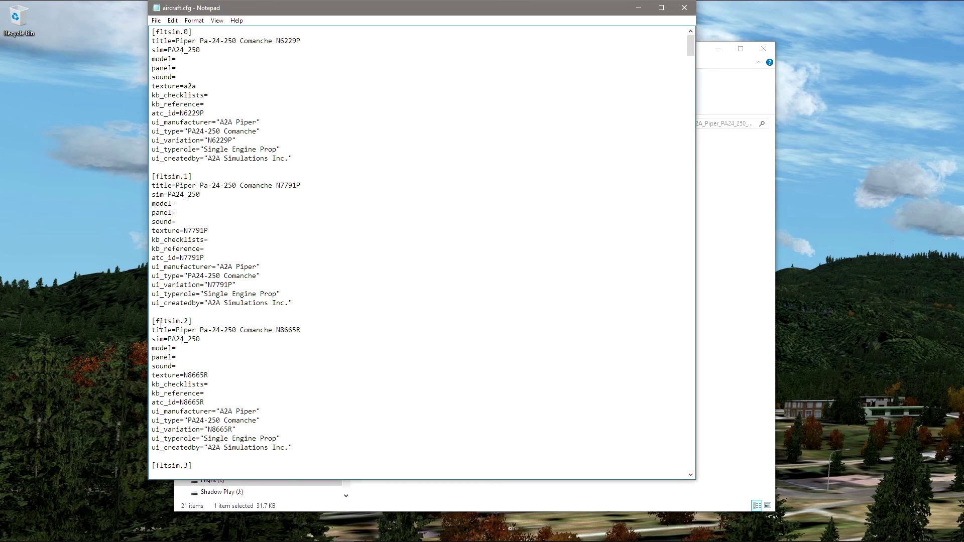
drag(152, 321, 152, 458)
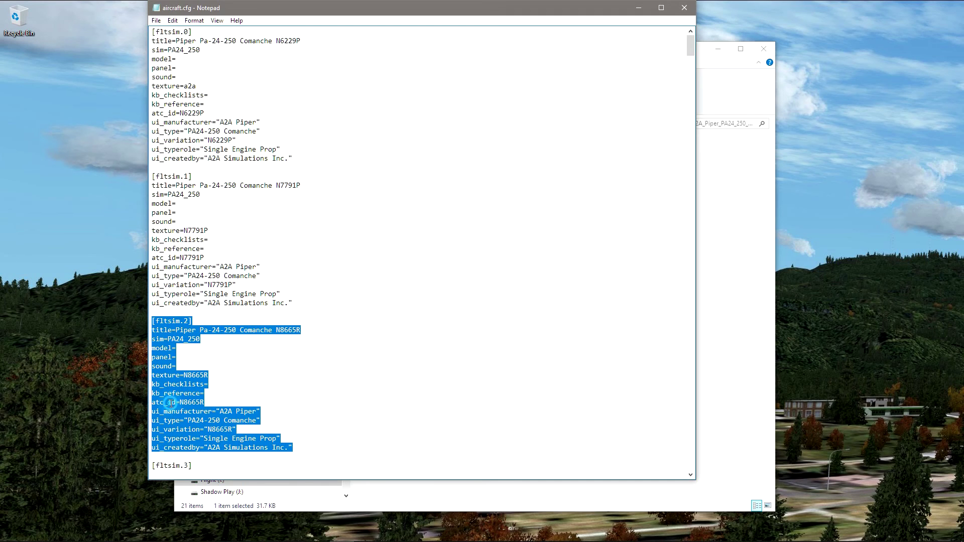
right_click(171, 407)
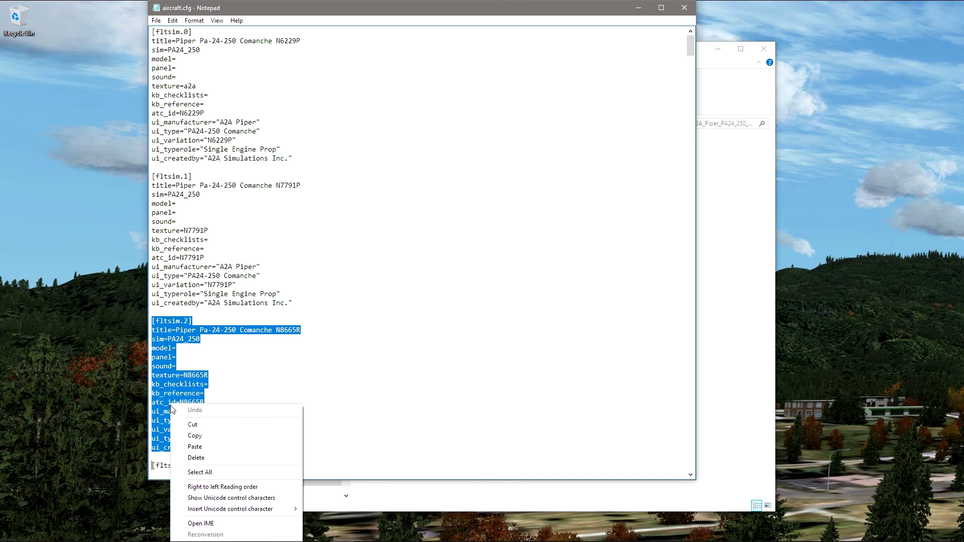
click(207, 439)
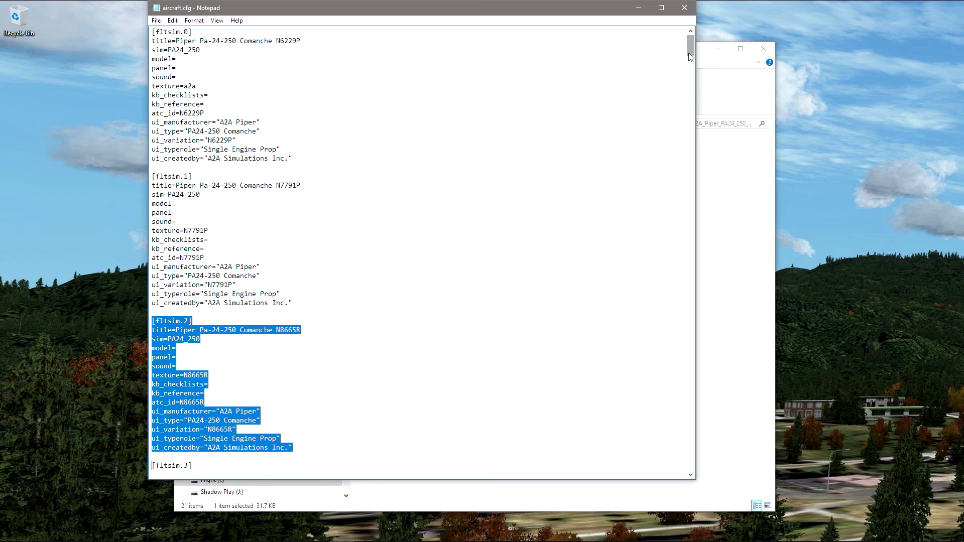
drag(690, 43, 693, 70)
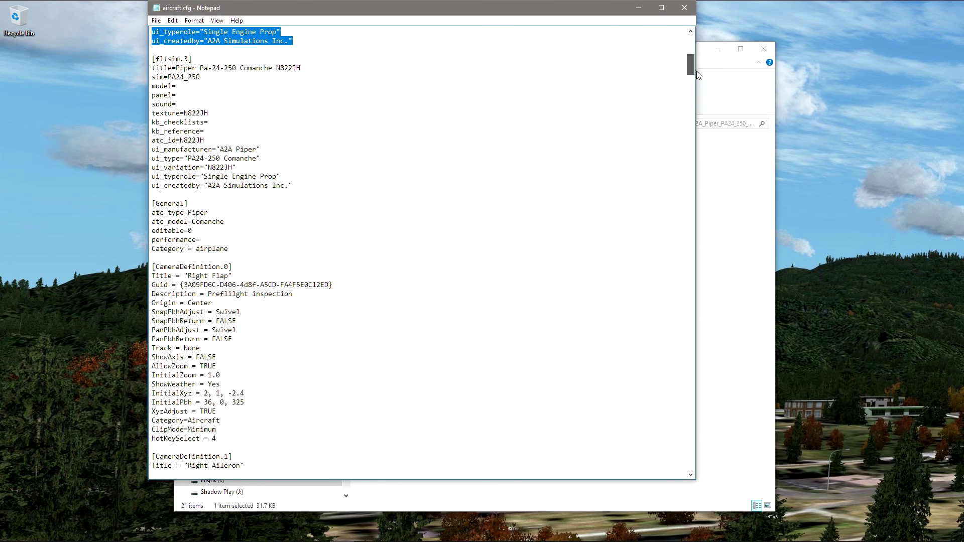
click(154, 204)
Paste the copied entry above [General] as [fltsim.4], with title, texture, atc_id and ui_variation set to N3AT
right_click(153, 204)
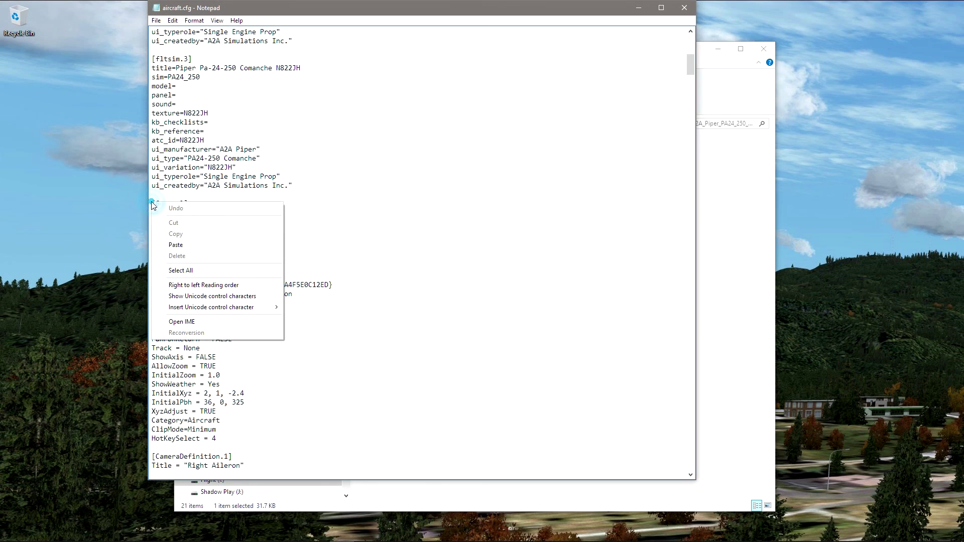
click(185, 245)
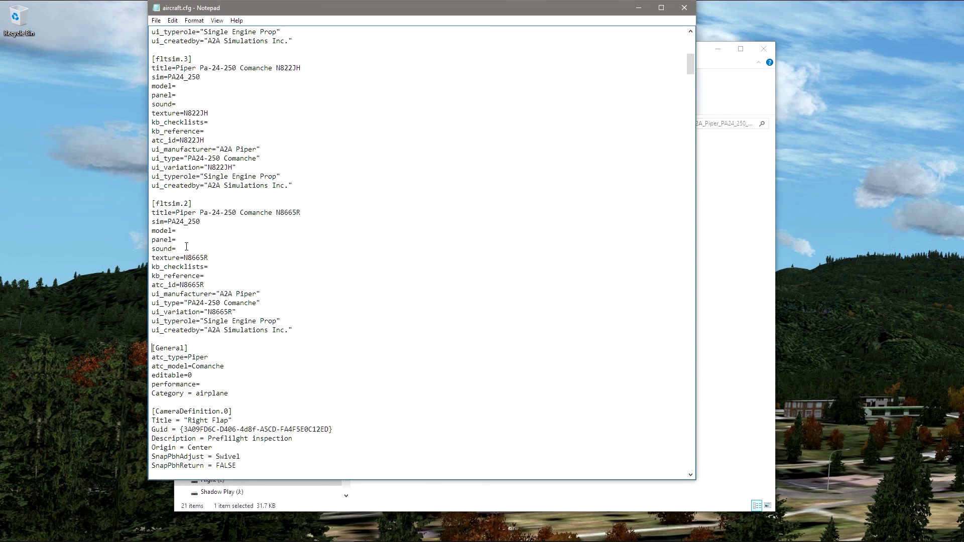
click(189, 204)
click(301, 213)
key(BackSpace)
double_click(195, 284)
key(BackSpace)
key(BackSpace)
key(BackSpace)
key(BackSpace)
Save aircraft.cfg, then close Notepad and File Explorer
click(156, 20)
click(171, 57)
text(3AT)
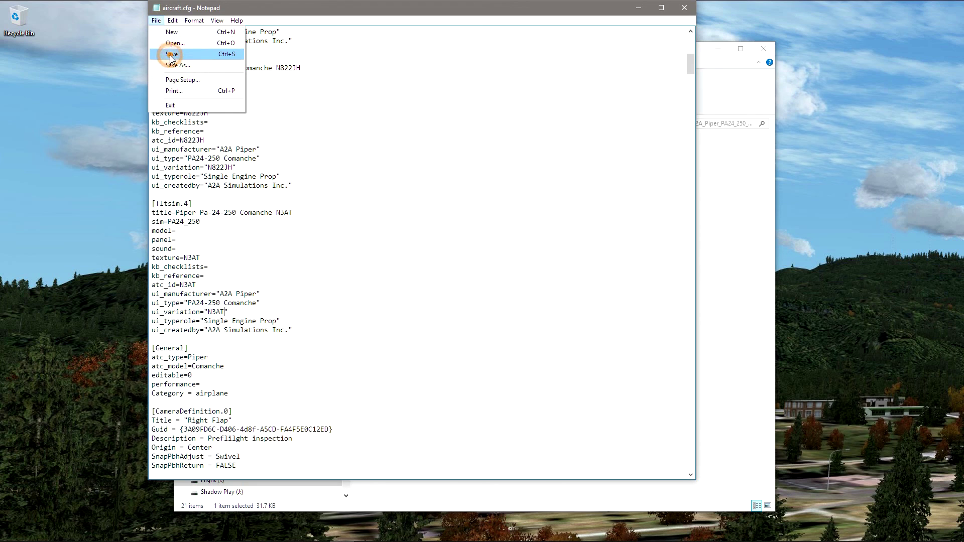
click(684, 8)
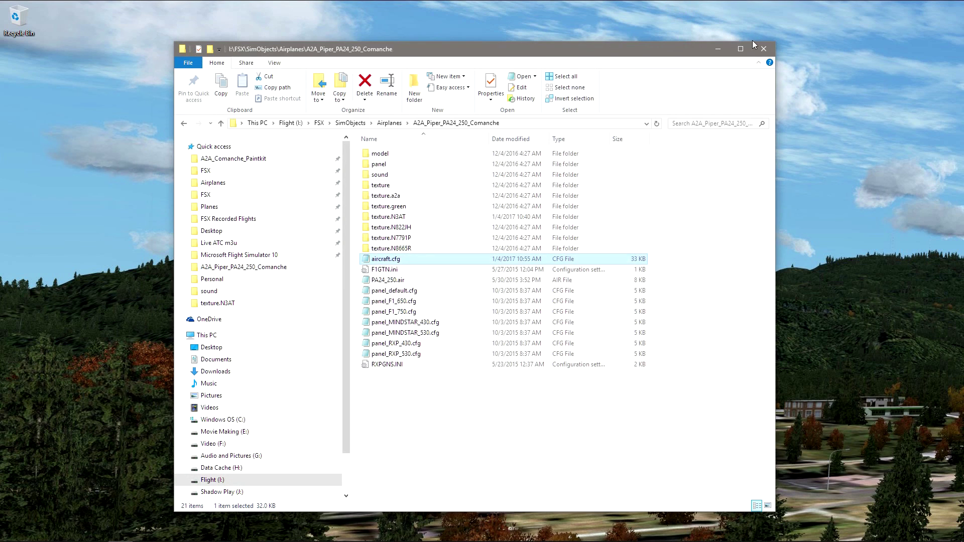
click(763, 50)
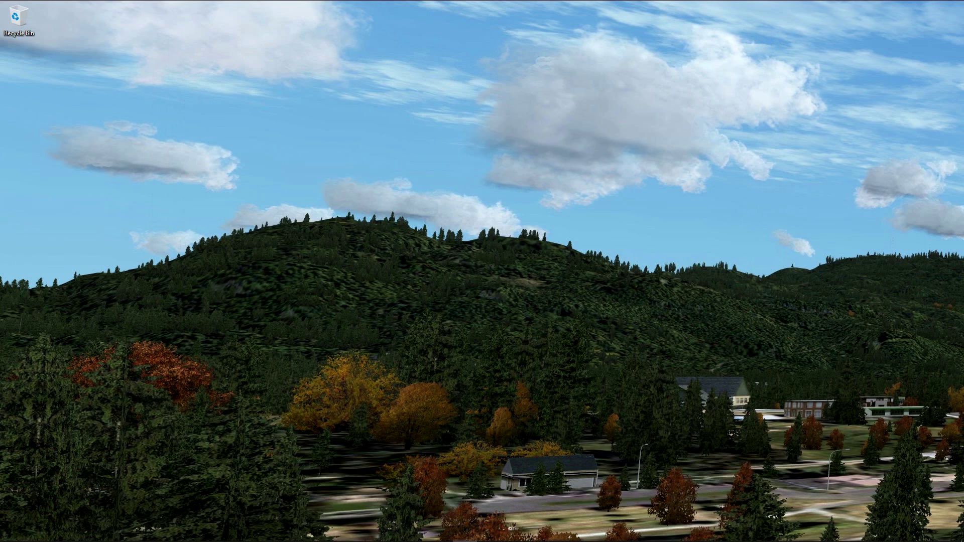